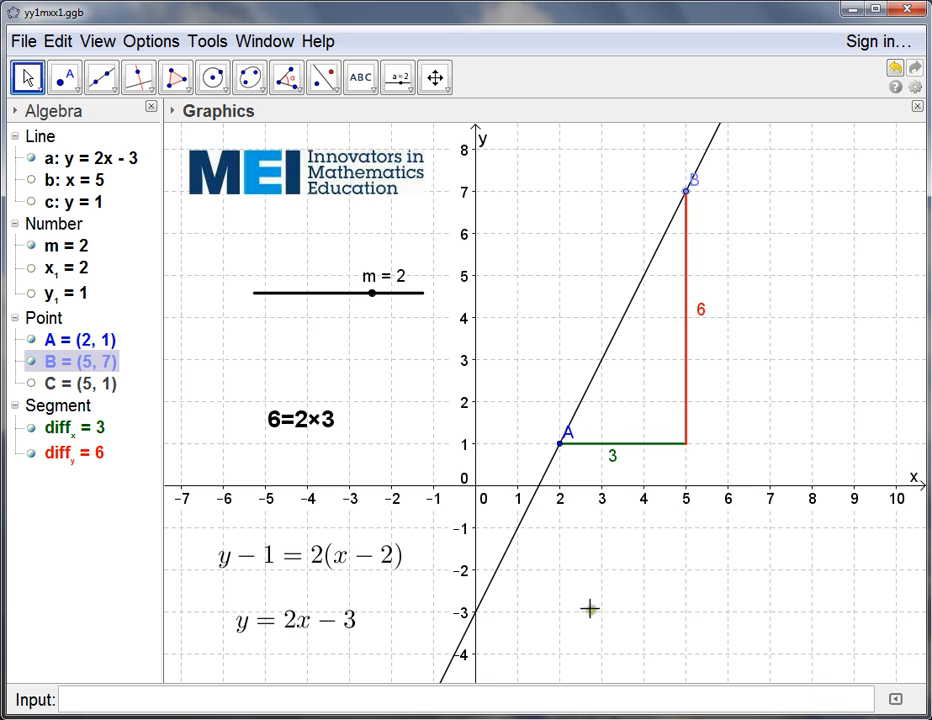
Step: Test the finished construction by varying point A and the m slider, and moving point B to (4, 5) and back to (5, 7)
{"action": "mouse_move", "coordinate": [561, 452]}
{"action": "left_mouse_down"}
{"action": "mouse_move", "coordinate": [559, 484]}
{"action": "mouse_move", "coordinate": [560, 443]}
{"action": "left_mouse_up"}
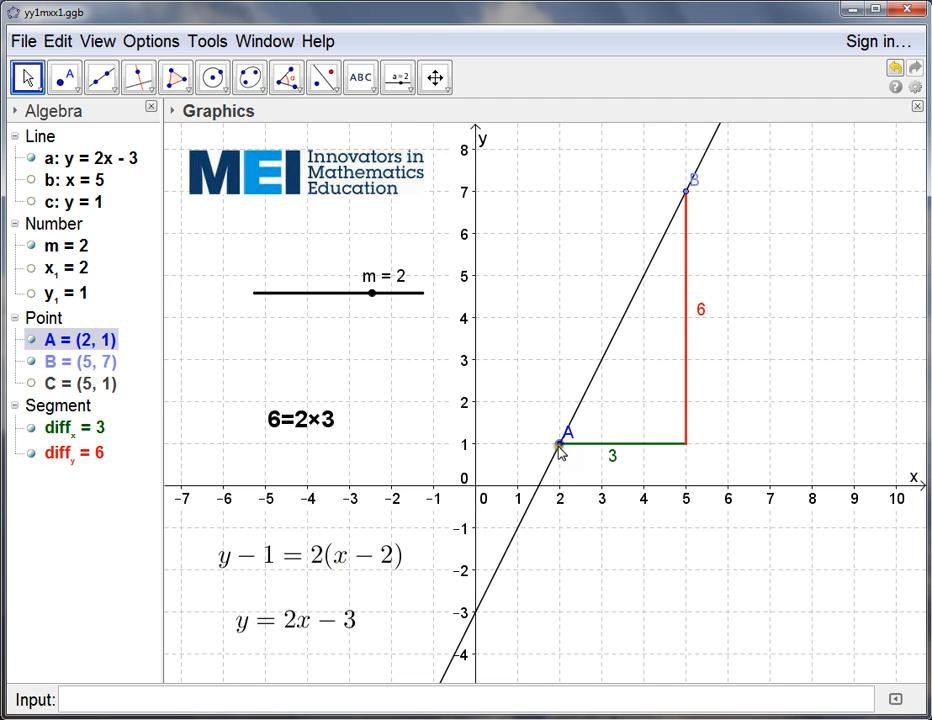
{"action": "mouse_move", "coordinate": [559, 446]}
{"action": "left_mouse_down"}
{"action": "mouse_move", "coordinate": [560, 484]}
{"action": "mouse_move", "coordinate": [560, 443]}
{"action": "mouse_move", "coordinate": [596, 445]}
{"action": "mouse_move", "coordinate": [597, 413]}
{"action": "mouse_move", "coordinate": [560, 449]}
{"action": "left_mouse_up"}
{"action": "mouse_move", "coordinate": [370, 305]}
{"action": "left_mouse_down"}
{"action": "mouse_move", "coordinate": [345, 305]}
{"action": "mouse_move", "coordinate": [372, 308]}
{"action": "left_mouse_up"}
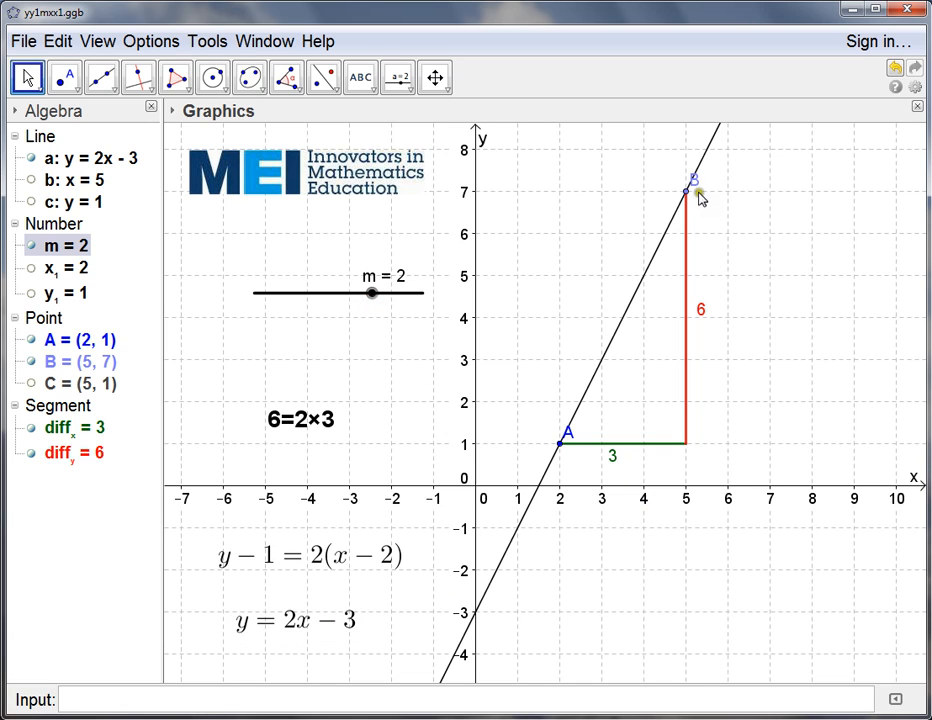
{"action": "left_click_drag", "start_coordinate": [688, 193], "coordinate": [645, 277]}
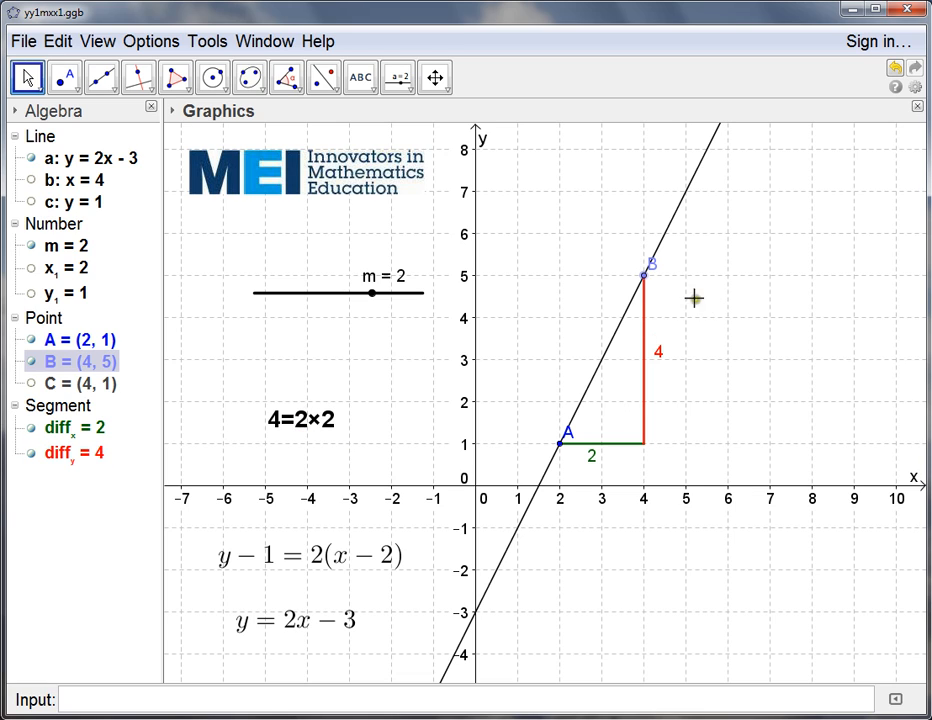
{"action": "left_click", "coordinate": [645, 277]}
{"action": "left_click_drag", "start_coordinate": [645, 281], "coordinate": [687, 193]}
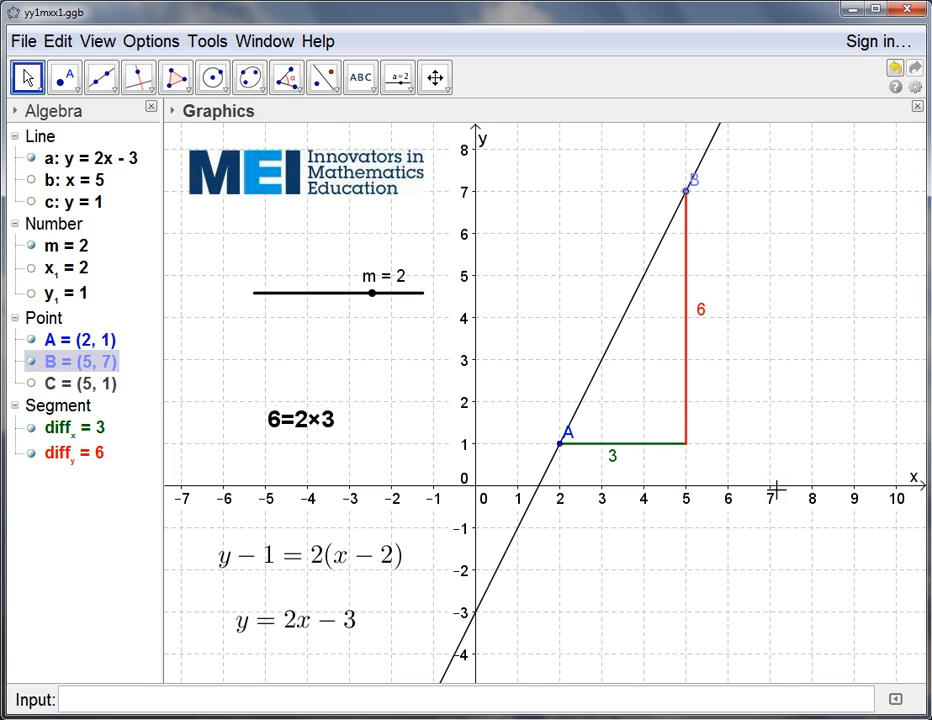
Step: Close the current construction without saving its changes and start with a blank file
{"action": "left_click", "coordinate": [23, 42]}
{"action": "left_click", "coordinate": [50, 90]}
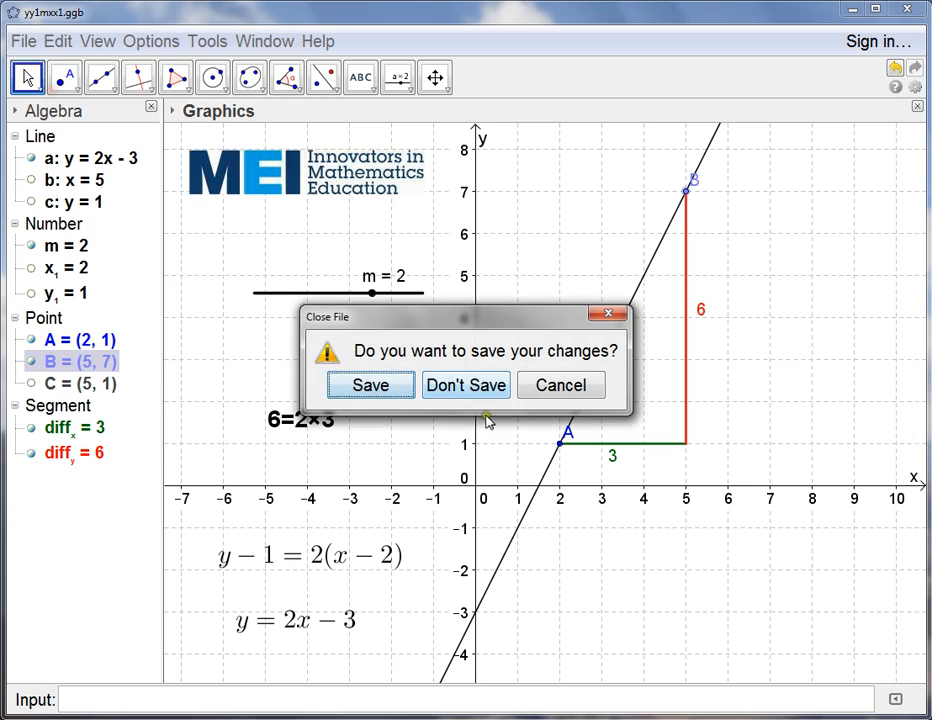
{"action": "left_click", "coordinate": [485, 385]}
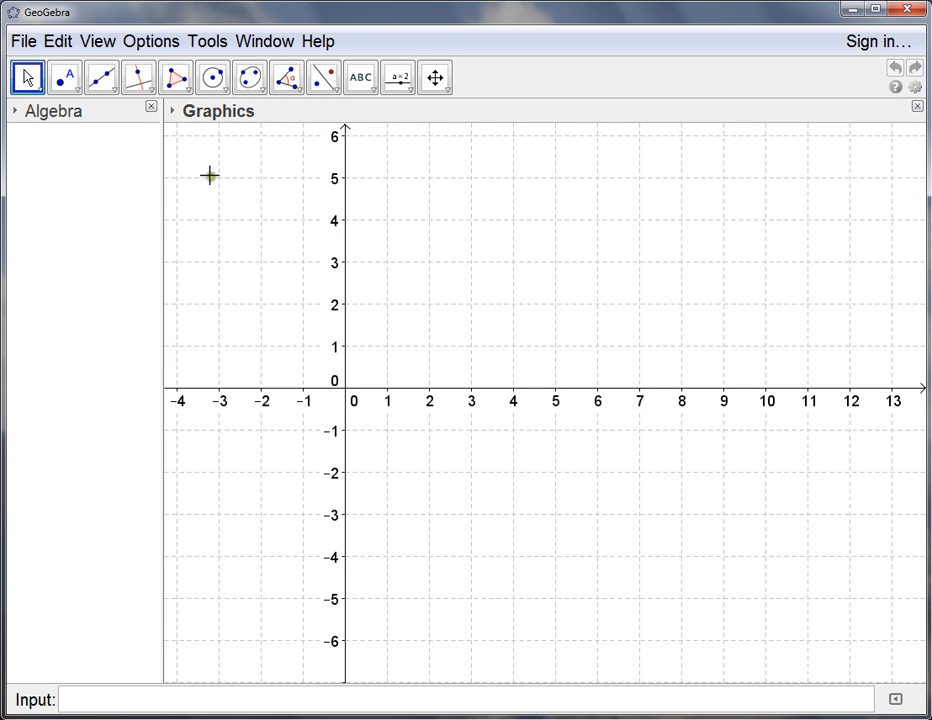
Step: Show the Graphics view's style bar, and switch the grid off and back on
{"action": "left_click", "coordinate": [171, 112]}
{"action": "left_click", "coordinate": [275, 212]}
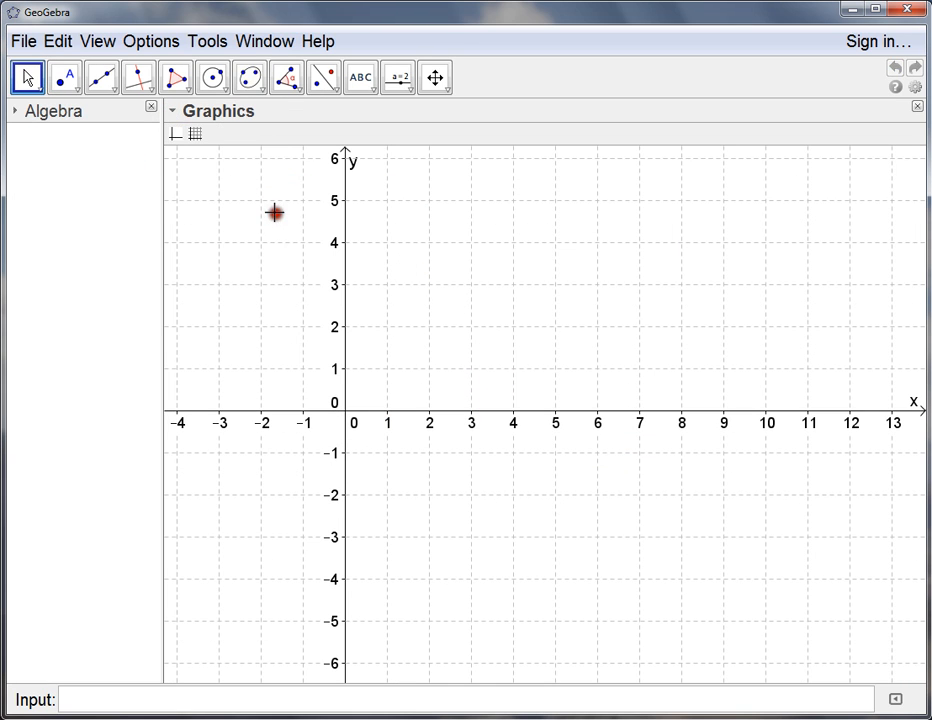
{"action": "left_click", "coordinate": [195, 136]}
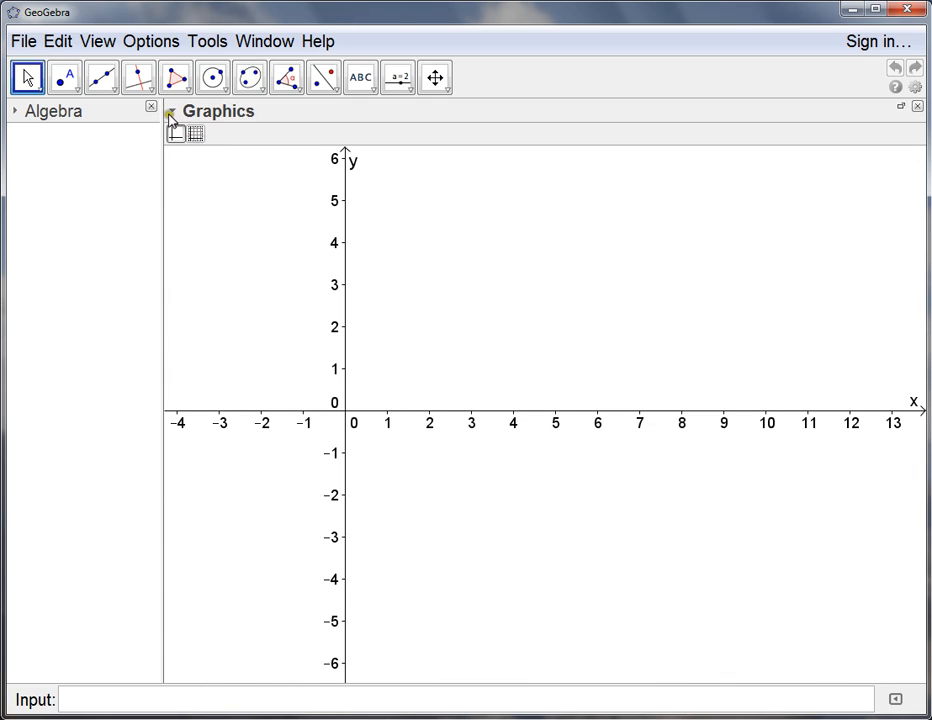
{"action": "left_click", "coordinate": [171, 114]}
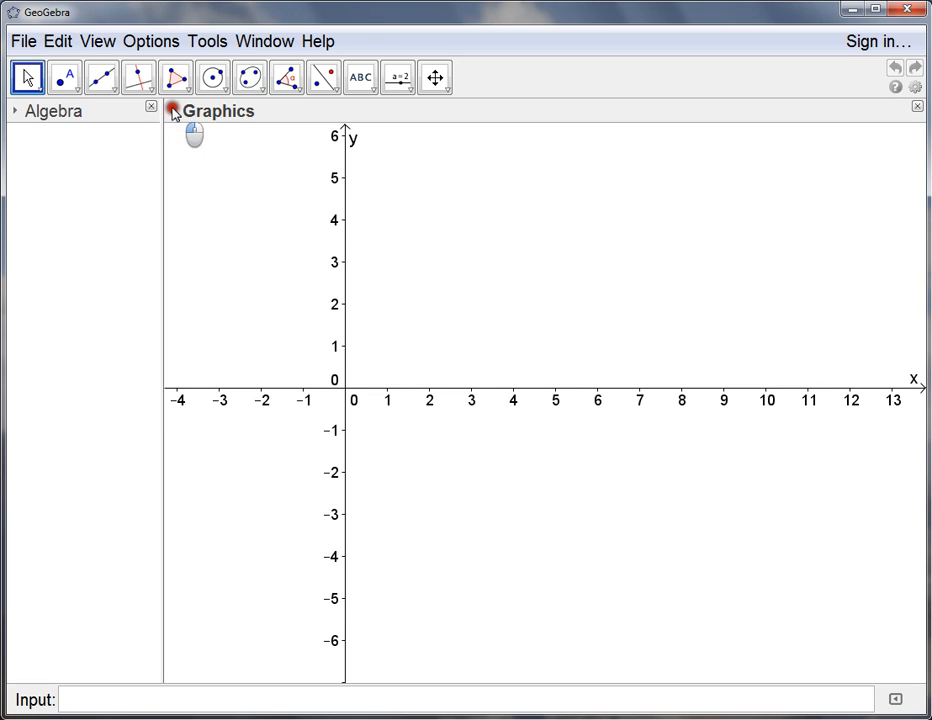
{"action": "left_click", "coordinate": [173, 114]}
{"action": "left_click", "coordinate": [173, 114]}
{"action": "left_click", "coordinate": [173, 114]}
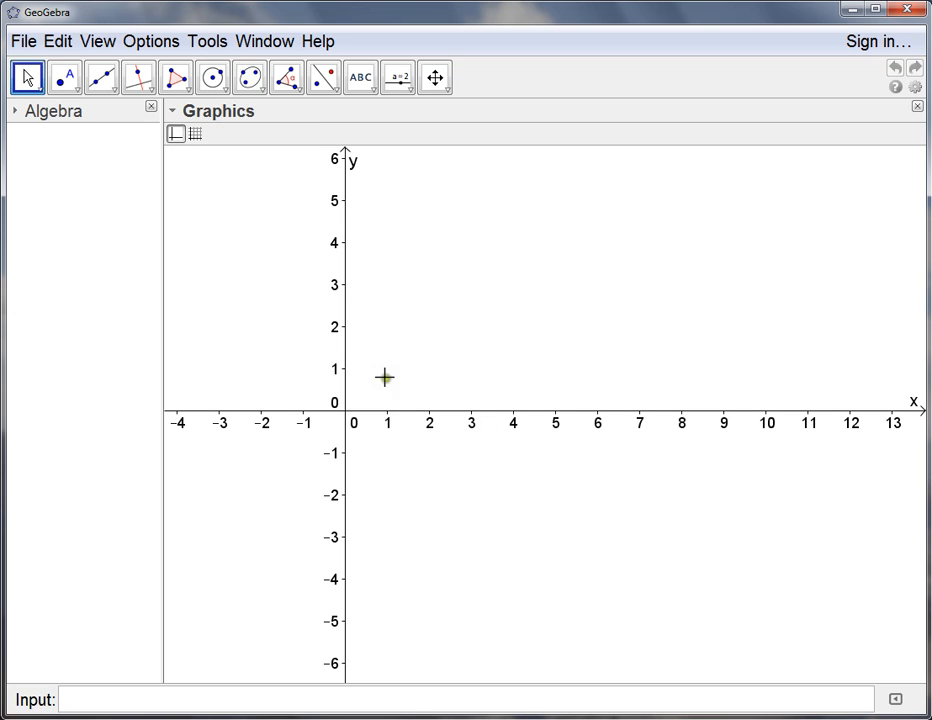
{"action": "left_click", "coordinate": [173, 114]}
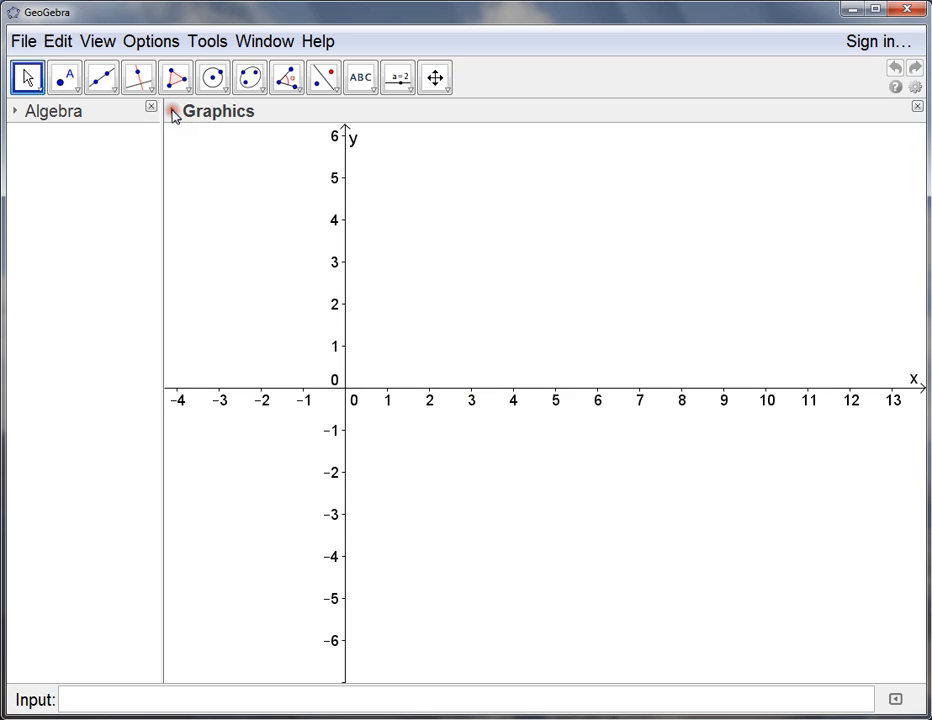
{"action": "left_click", "coordinate": [173, 114]}
{"action": "left_click", "coordinate": [196, 136]}
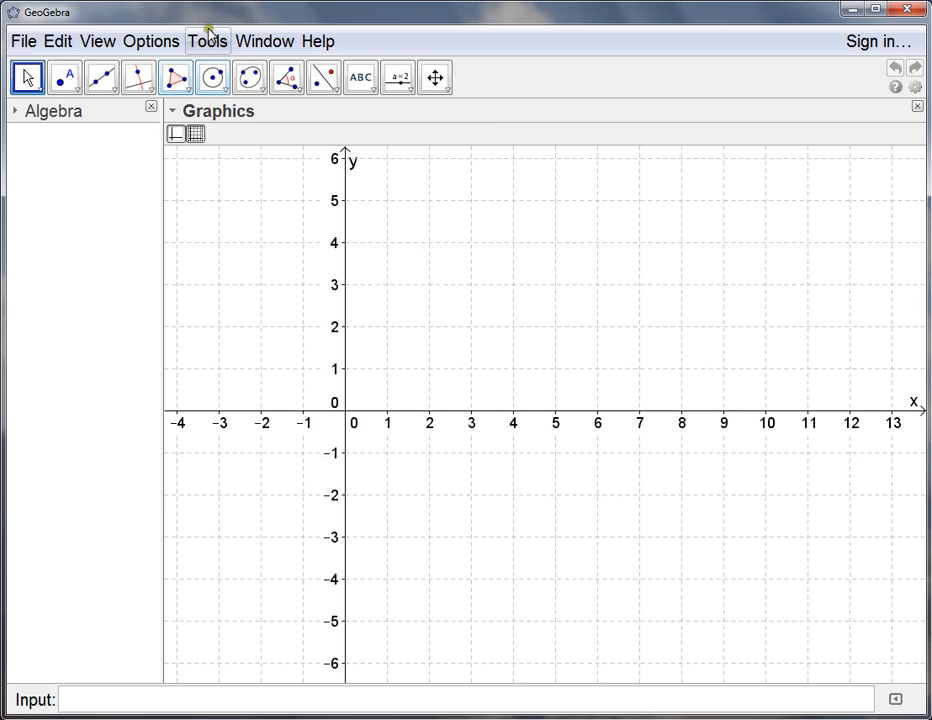
Step: Set the font size to 20 pt
{"action": "left_click", "coordinate": [165, 42]}
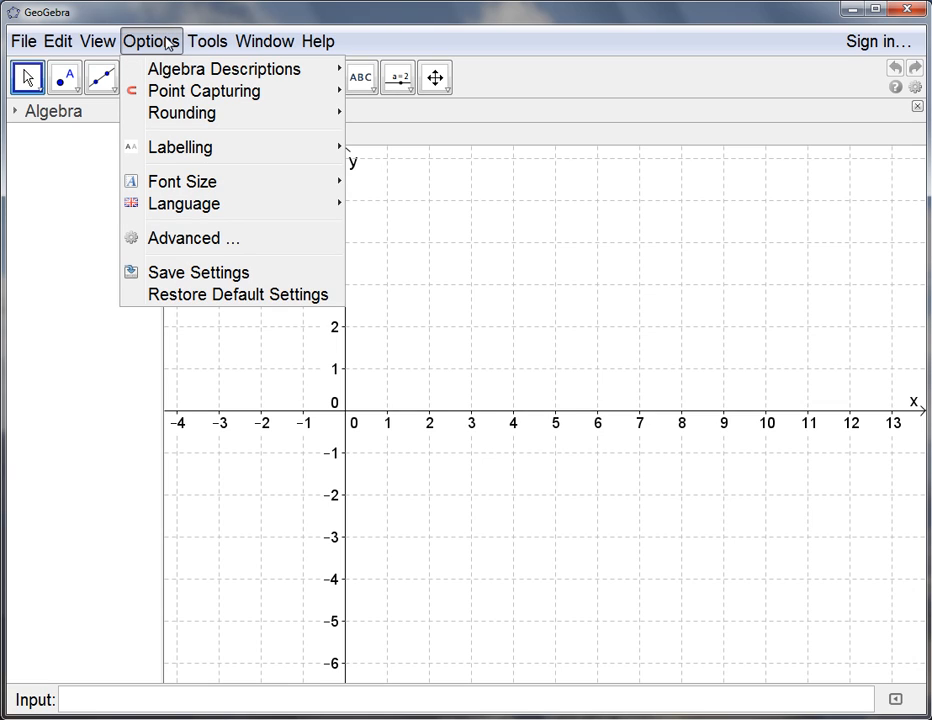
{"action": "mouse_move", "coordinate": [185, 183]}
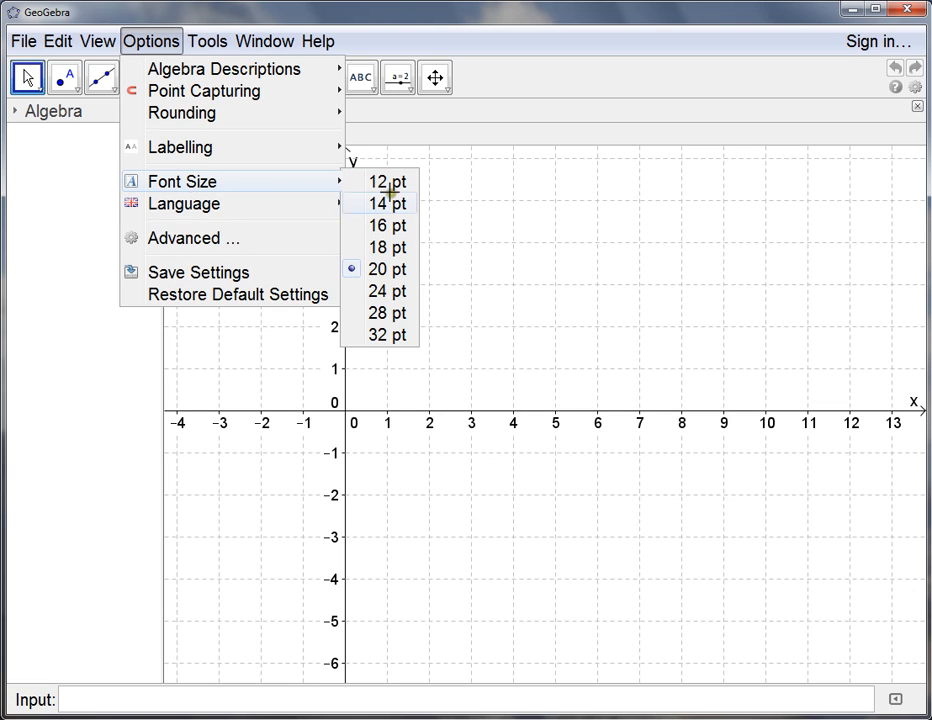
{"action": "left_click", "coordinate": [384, 270]}
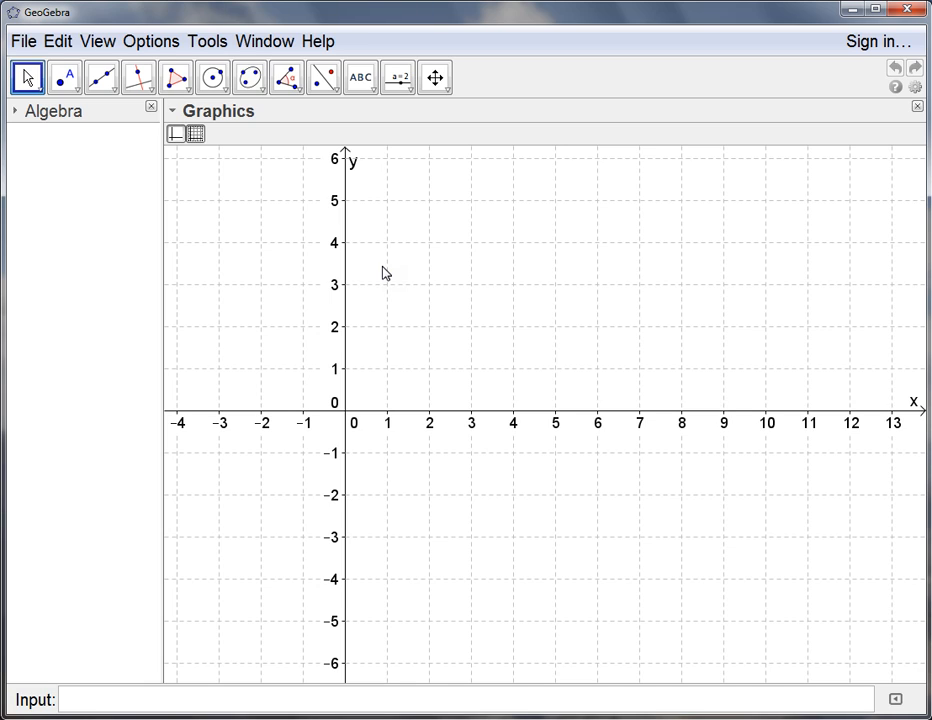
Step: Plot a point A at (2, 1) and check with the Move tool that it can be repositioned, leaving it at (2, 1)
{"action": "left_click", "coordinate": [63, 80]}
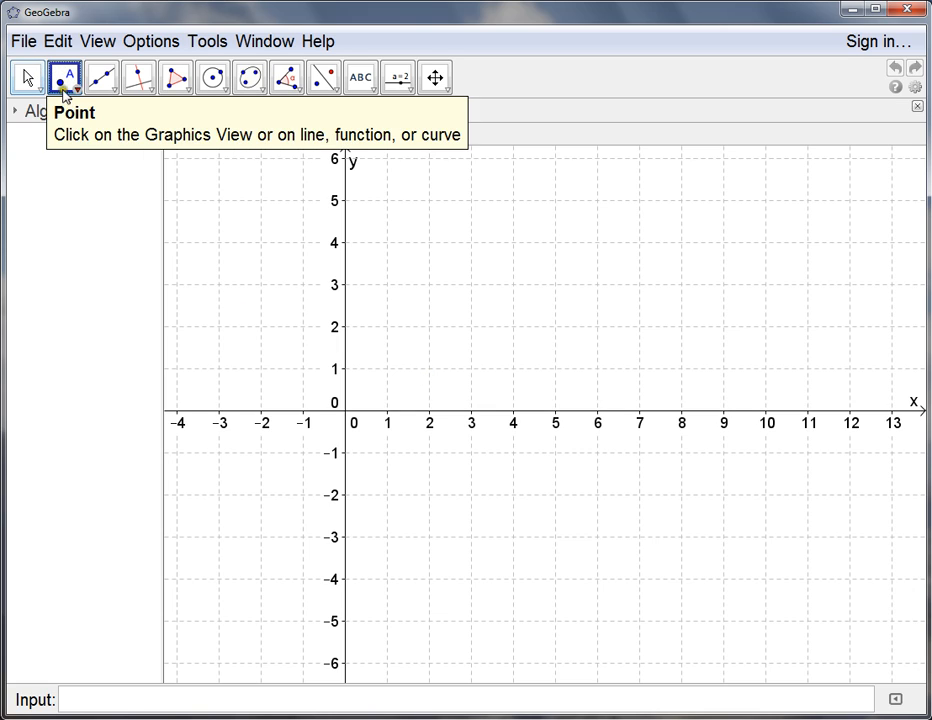
{"action": "left_click", "coordinate": [429, 368]}
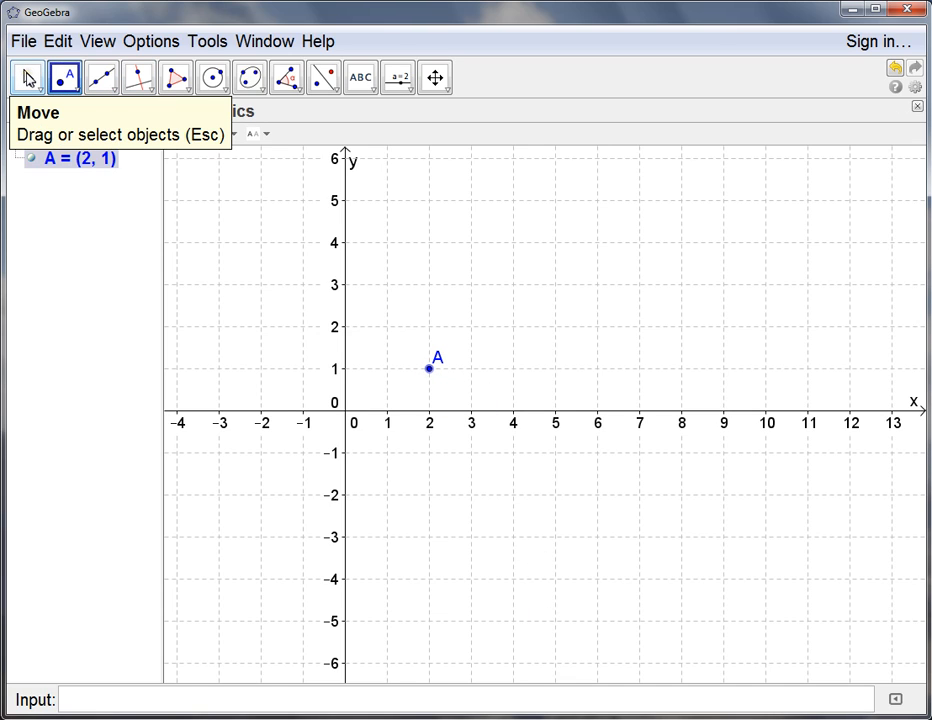
{"action": "left_click", "coordinate": [27, 77]}
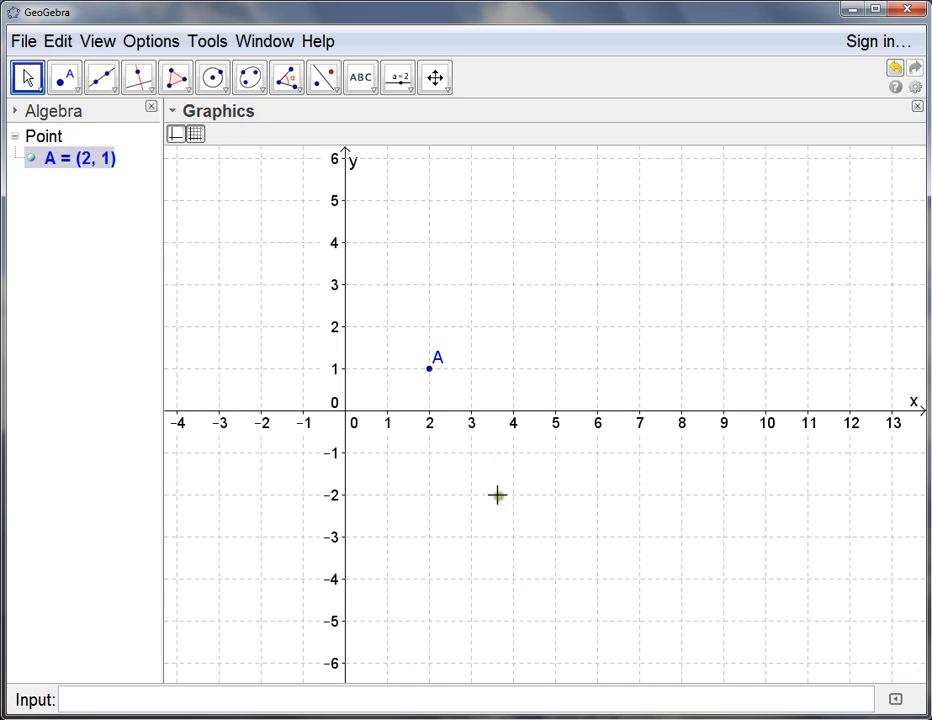
{"action": "mouse_move", "coordinate": [431, 371]}
{"action": "left_mouse_down"}
{"action": "mouse_move", "coordinate": [450, 451]}
{"action": "mouse_move", "coordinate": [476, 414]}
{"action": "mouse_move", "coordinate": [472, 368]}
{"action": "mouse_move", "coordinate": [433, 342]}
{"action": "mouse_move", "coordinate": [435, 293]}
{"action": "mouse_move", "coordinate": [427, 370]}
{"action": "left_mouse_up"}
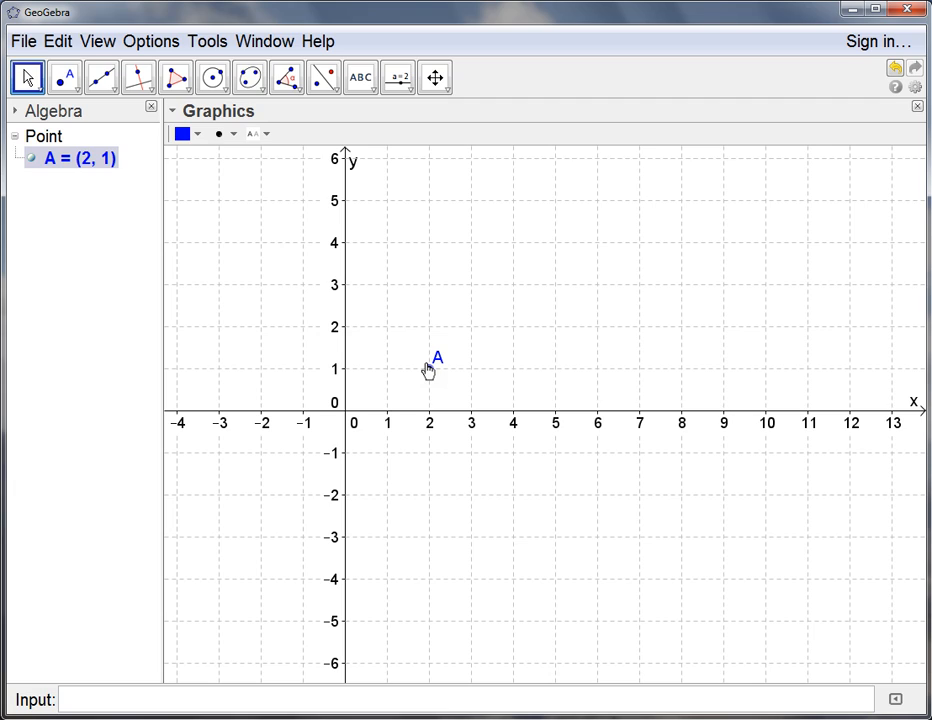
Step: Define the number x_1=x(A) as the x-coordinate of point A
{"action": "left_click", "coordinate": [190, 708]}
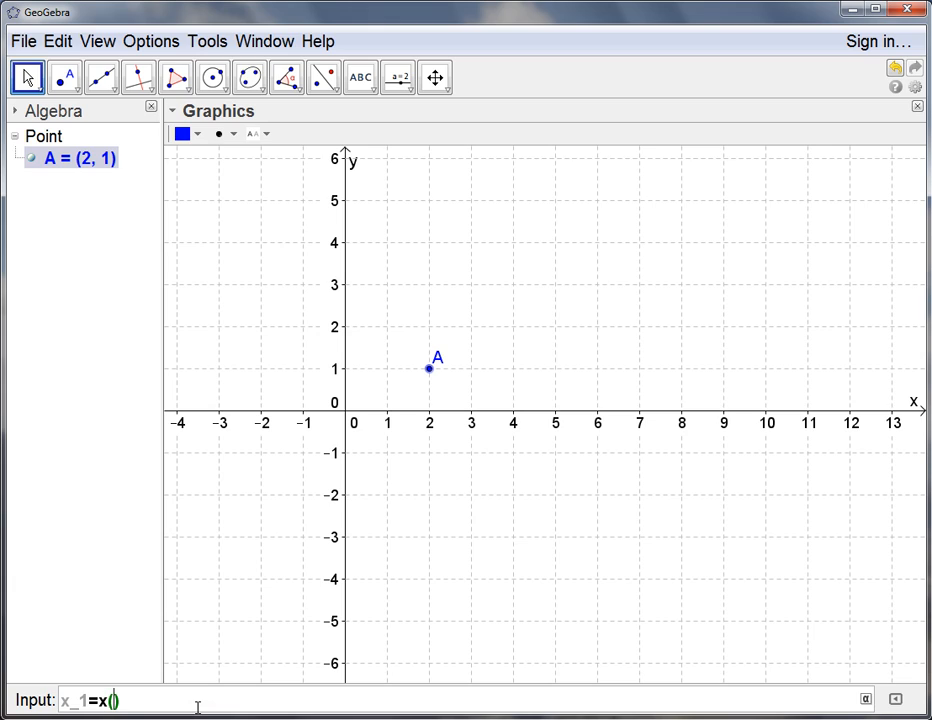
{"action": "type", "text": "A"}
{"action": "key", "text": "Left"}
{"action": "key", "text": "Left"}
{"action": "key", "text": "Right"}
{"action": "key", "text": "Right"}
{"action": "key", "text": "Right"}
{"action": "key", "text": "Return"}
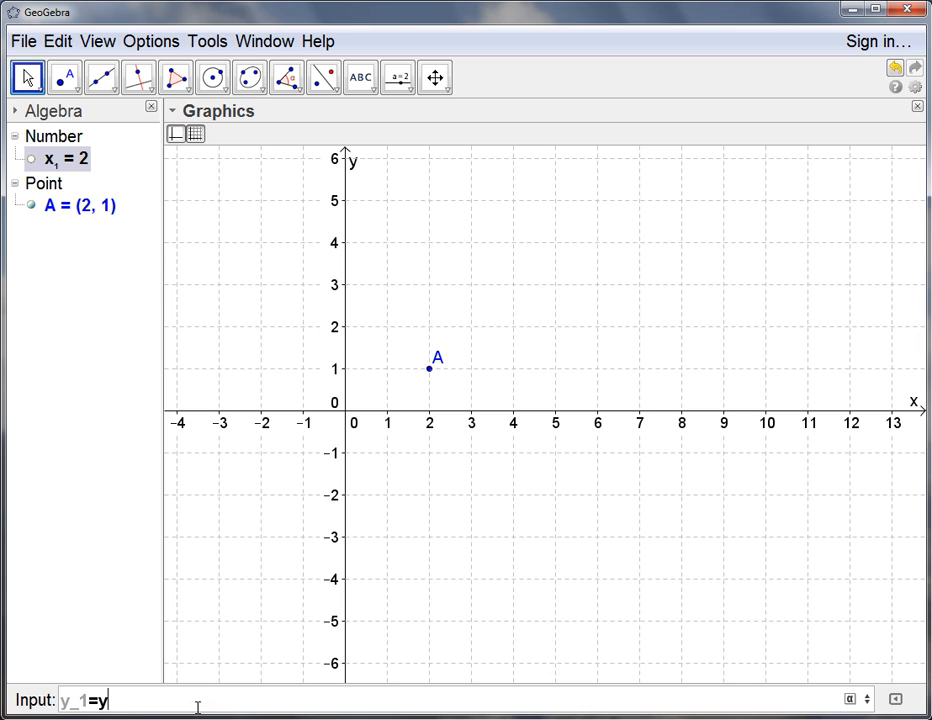
Step: Define the number y_1=y(A) and move point A to (3, 1) to test the coordinate values
{"action": "type", "text": "y_1=y(A"}
{"action": "key", "text": "Return"}
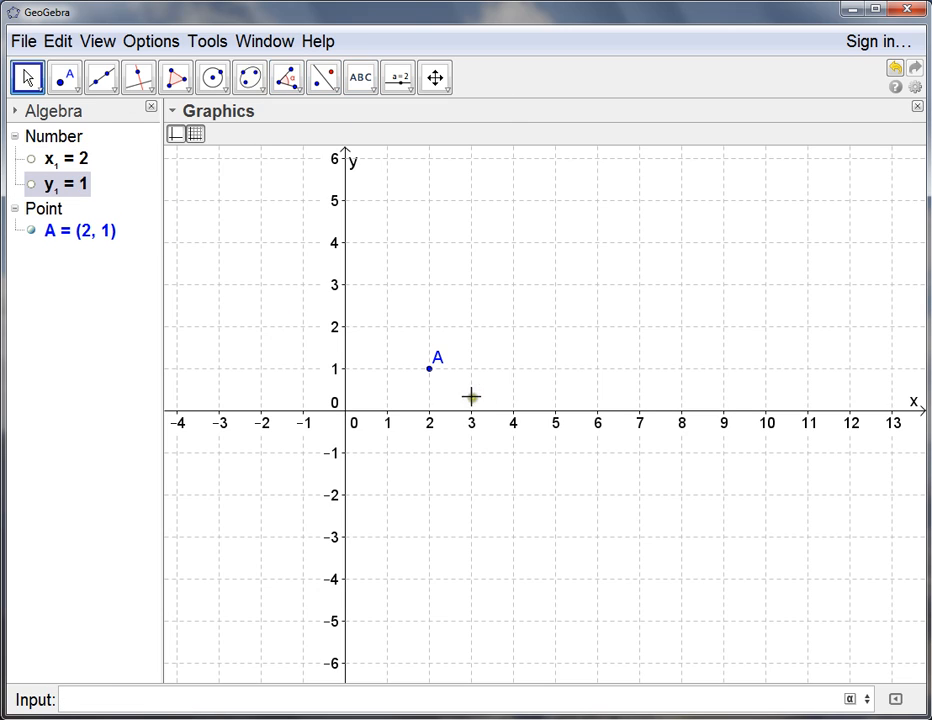
{"action": "left_click_drag", "start_coordinate": [428, 370], "coordinate": [470, 374]}
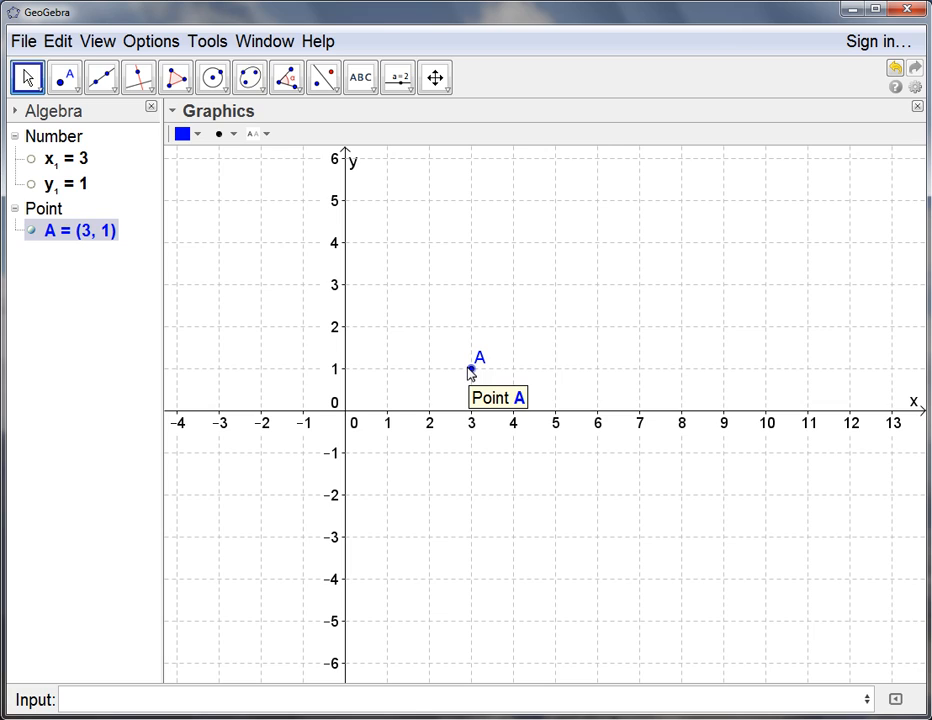
Step: Create a number slider named m with its default interval in the graph's upper-right quadrant and set it to 2
{"action": "left_click", "coordinate": [400, 77]}
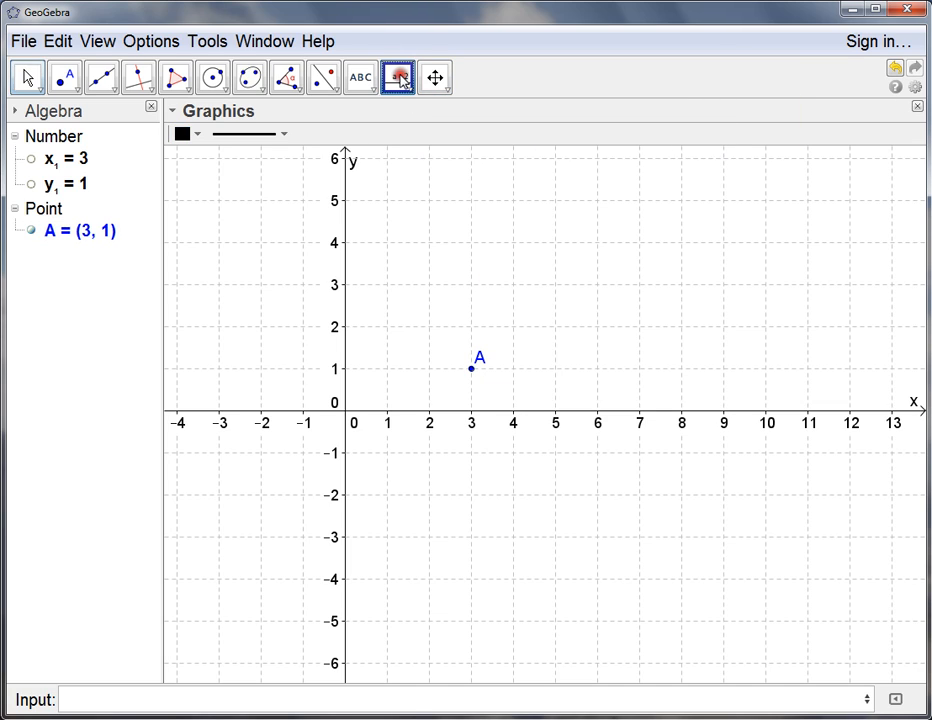
{"action": "left_click", "coordinate": [603, 253]}
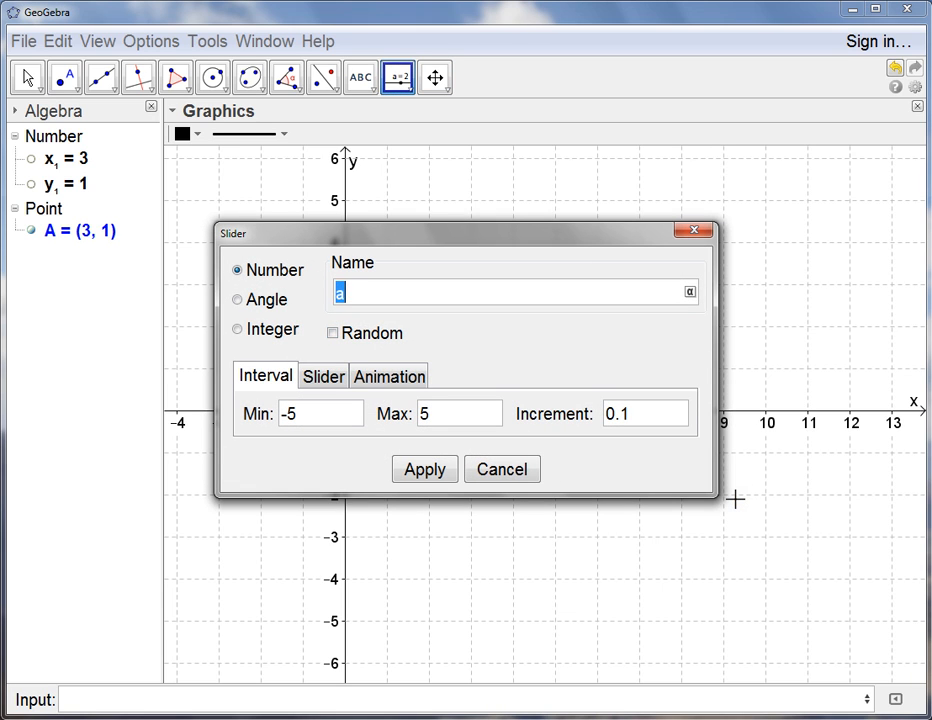
{"action": "type", "text": "m"}
{"action": "left_click", "coordinate": [437, 470]}
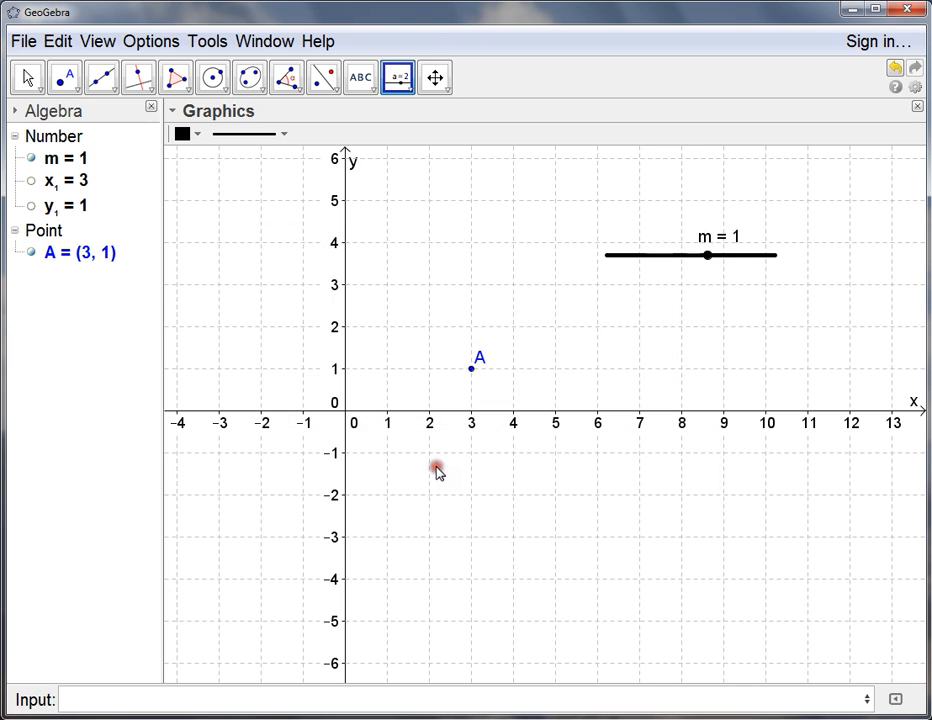
{"action": "left_click", "coordinate": [28, 78]}
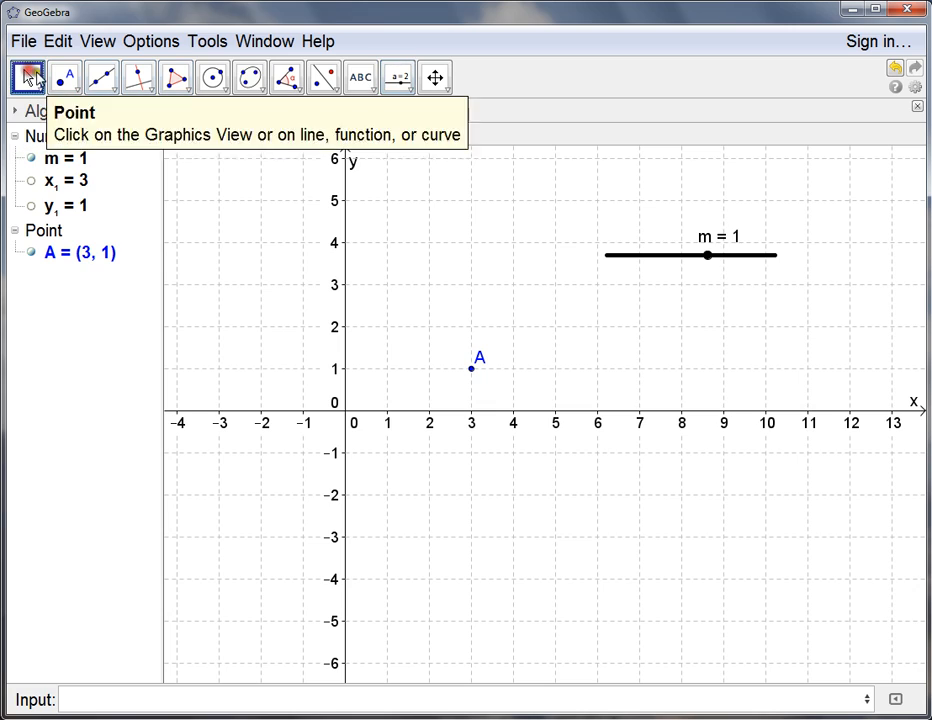
{"action": "mouse_move", "coordinate": [713, 259]}
{"action": "left_mouse_down"}
{"action": "mouse_move", "coordinate": [660, 258]}
{"action": "mouse_move", "coordinate": [724, 259]}
{"action": "left_mouse_up"}
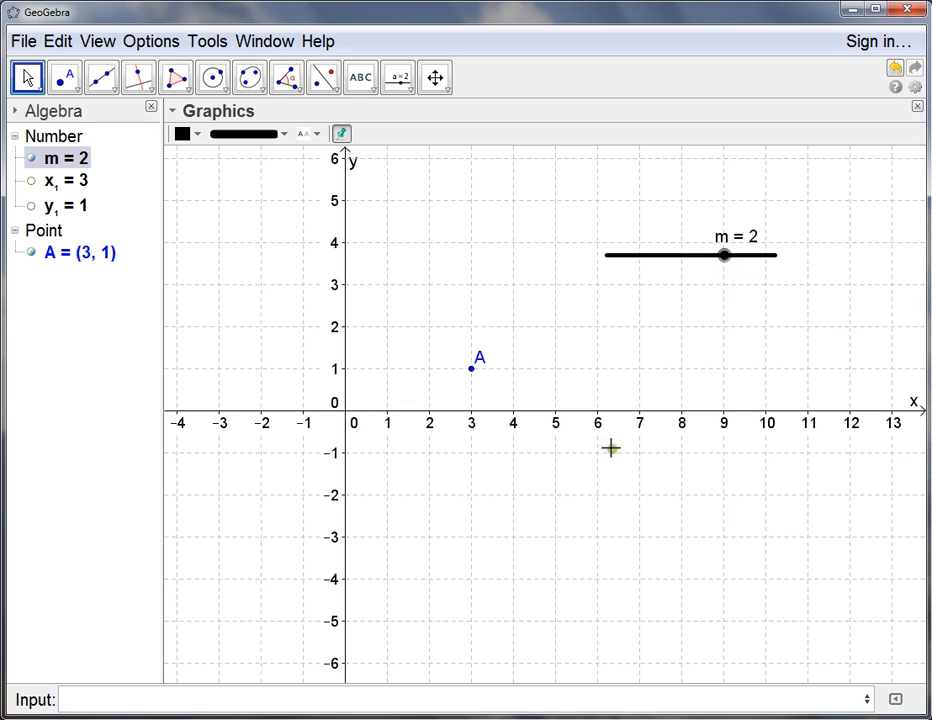
Step: Plot the line through point A with the equation y-y_1=m(x-x_1)
{"action": "left_click", "coordinate": [146, 700]}
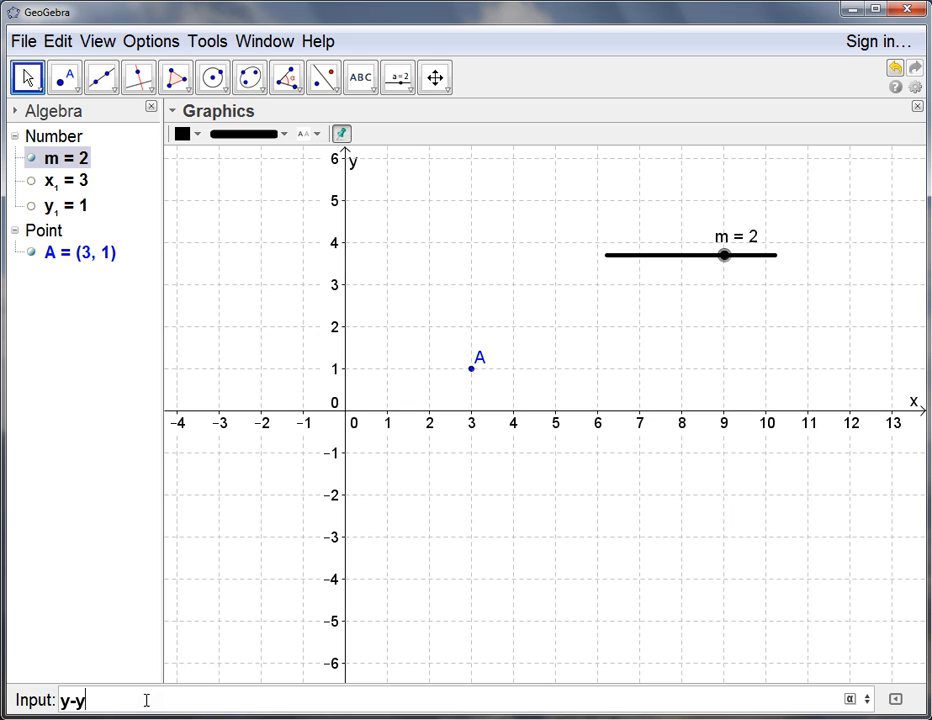
{"action": "type", "text": "y-y_1=m("}
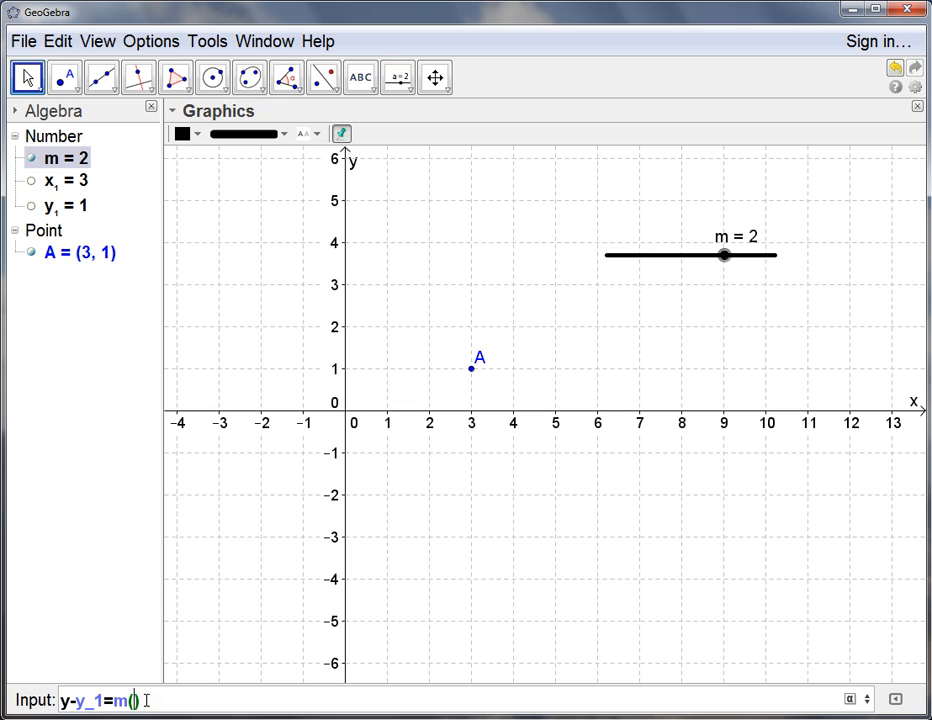
{"action": "type", "text": "x-x_1"}
{"action": "key", "text": "Return"}
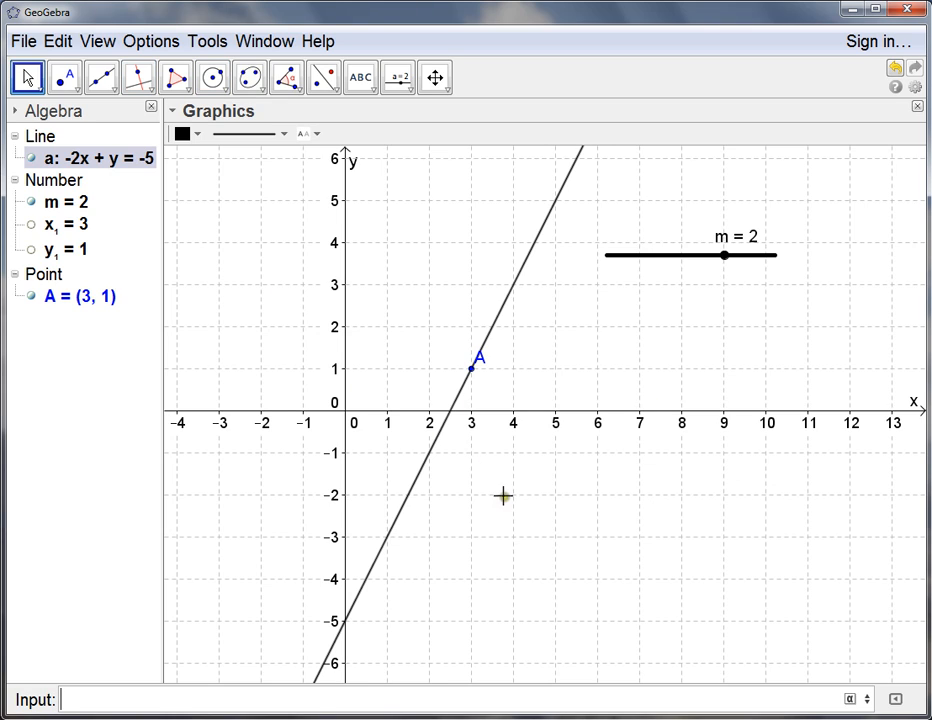
Step: Test the line by varying the m slider and returning it to 2, and move point A to (1, 2)
{"action": "mouse_move", "coordinate": [727, 259]}
{"action": "left_mouse_down"}
{"action": "mouse_move", "coordinate": [697, 260]}
{"action": "mouse_move", "coordinate": [724, 260]}
{"action": "left_mouse_up"}
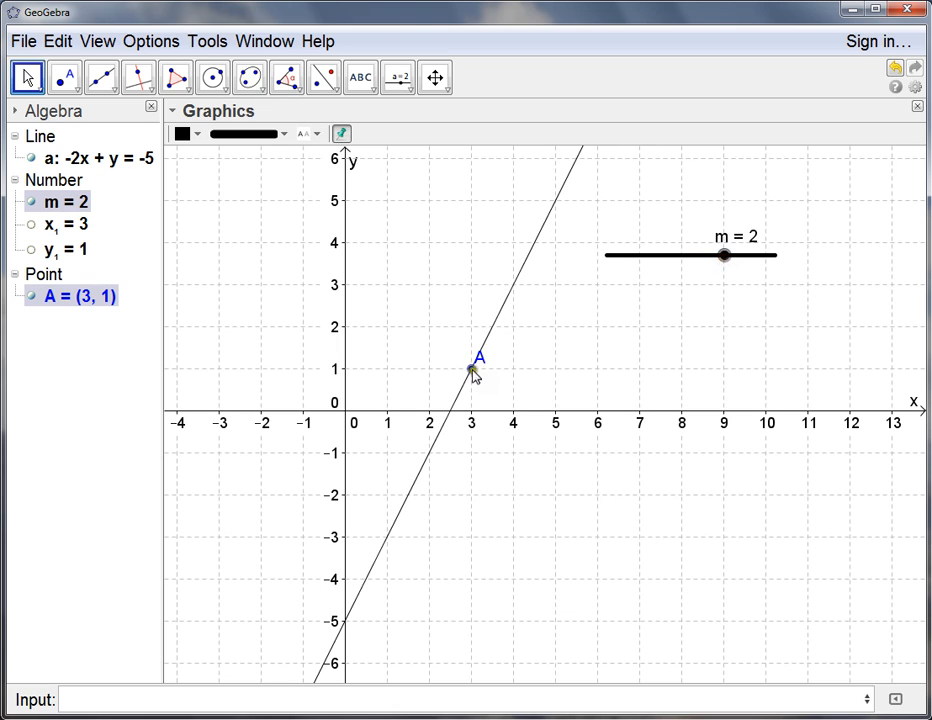
{"action": "left_click_drag", "start_coordinate": [473, 372], "coordinate": [389, 324]}
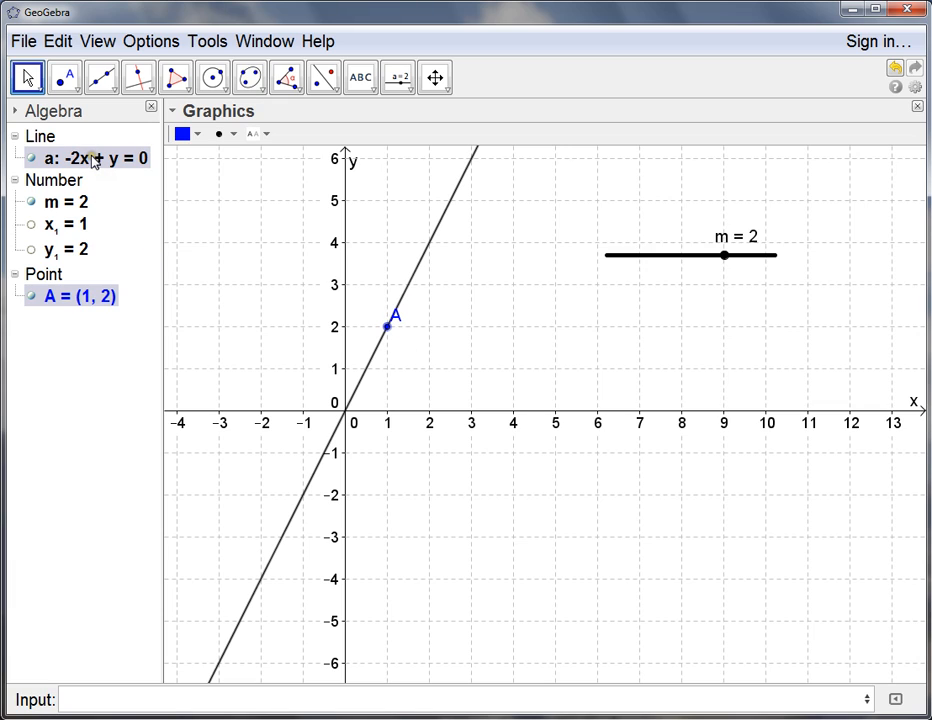
Step: Display the line's equation in the form y = m x + c and move point A to (2, 1)
{"action": "mouse_move", "coordinate": [92, 162]}
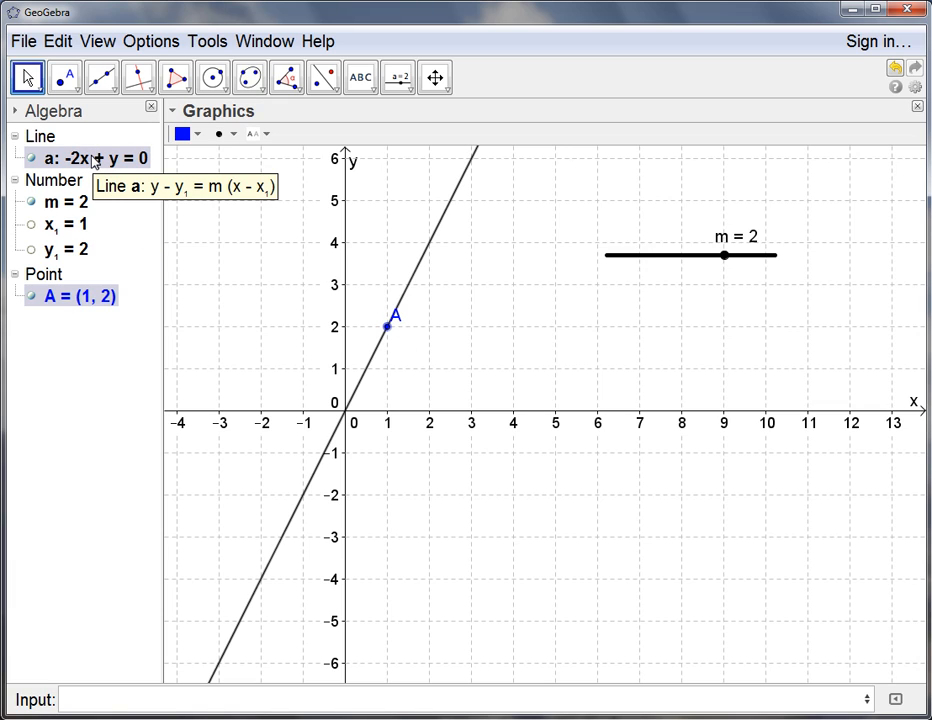
{"action": "right_click", "coordinate": [92, 162]}
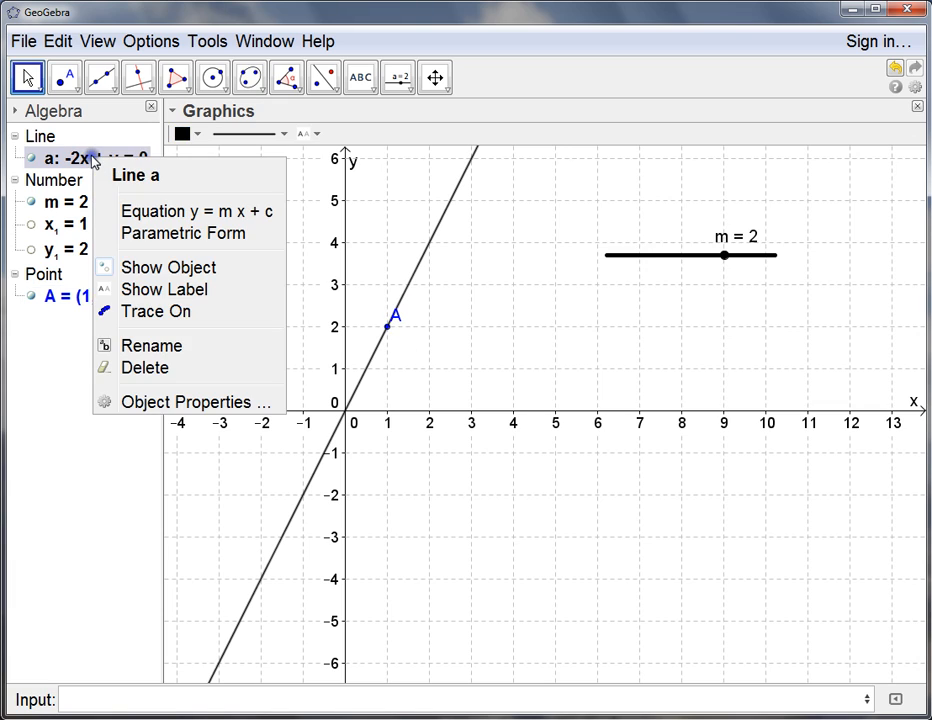
{"action": "left_click", "coordinate": [145, 208]}
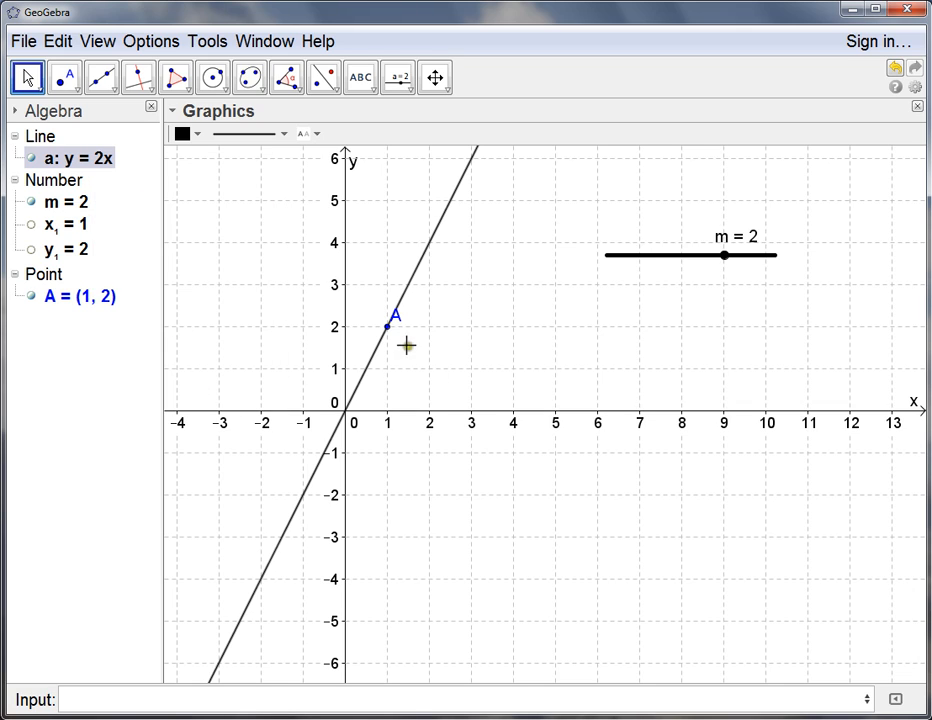
{"action": "left_click_drag", "start_coordinate": [389, 327], "coordinate": [427, 373]}
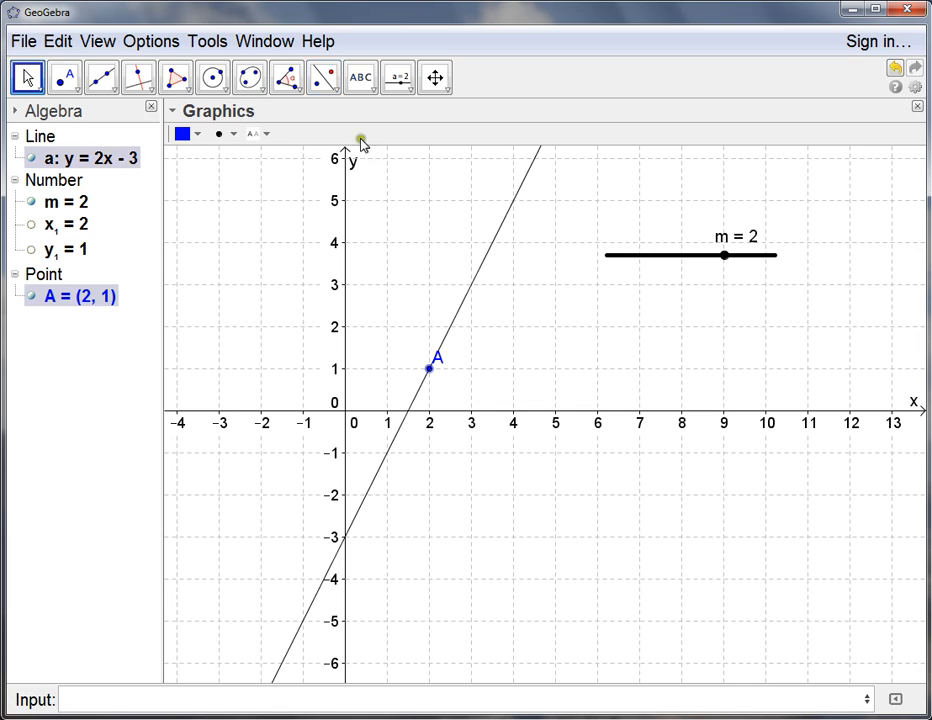
Step: Place a new point B on the line above A and slide it along the line to about (3.7, 4.39)
{"action": "left_click", "coordinate": [66, 80]}
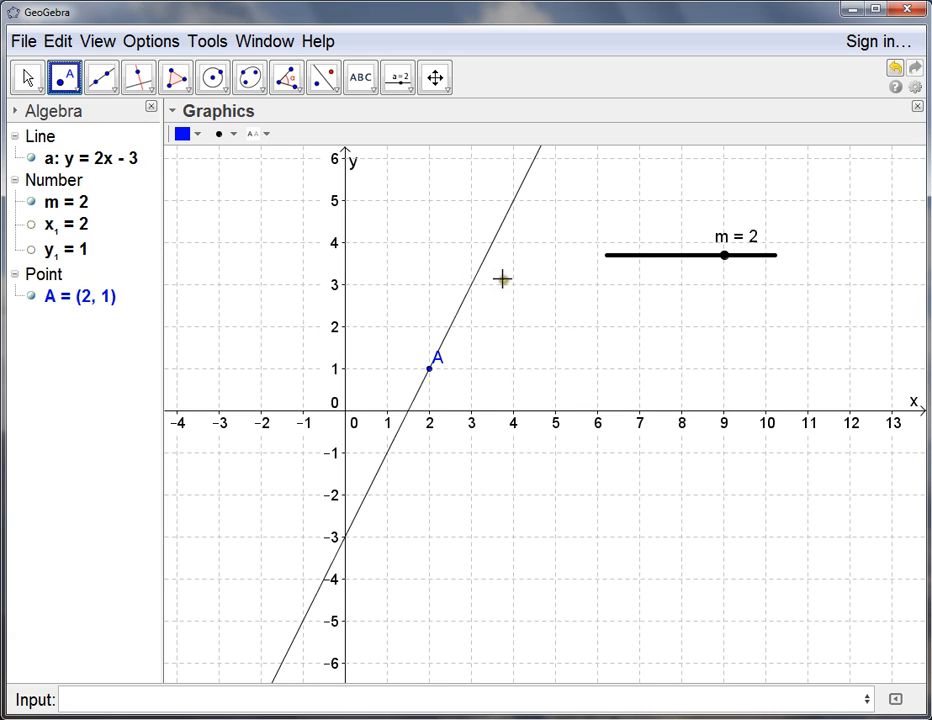
{"action": "left_click", "coordinate": [480, 266]}
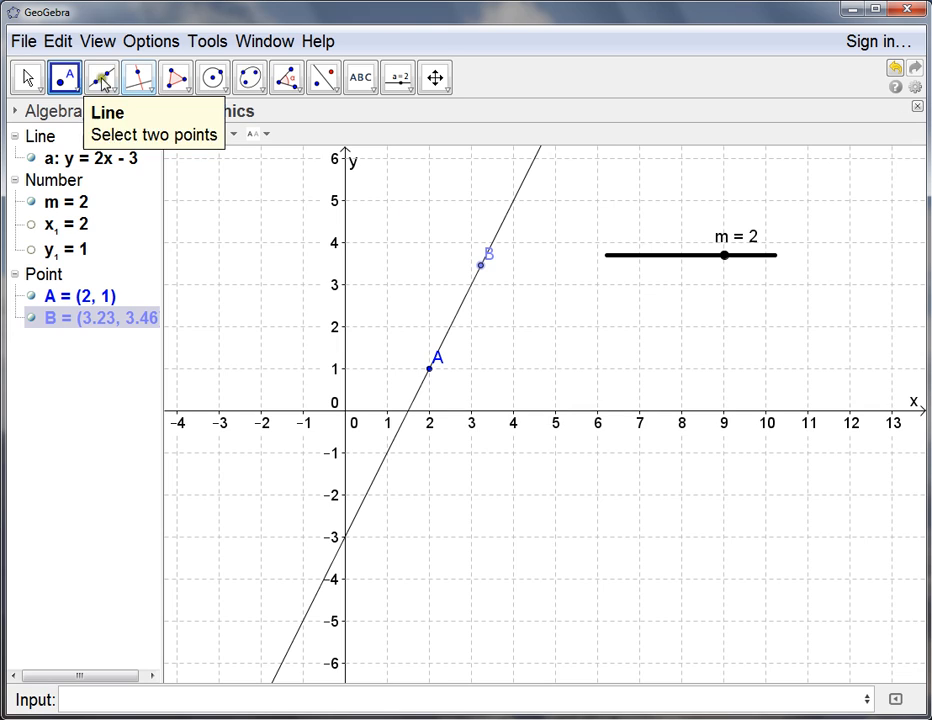
{"action": "left_click", "coordinate": [27, 76]}
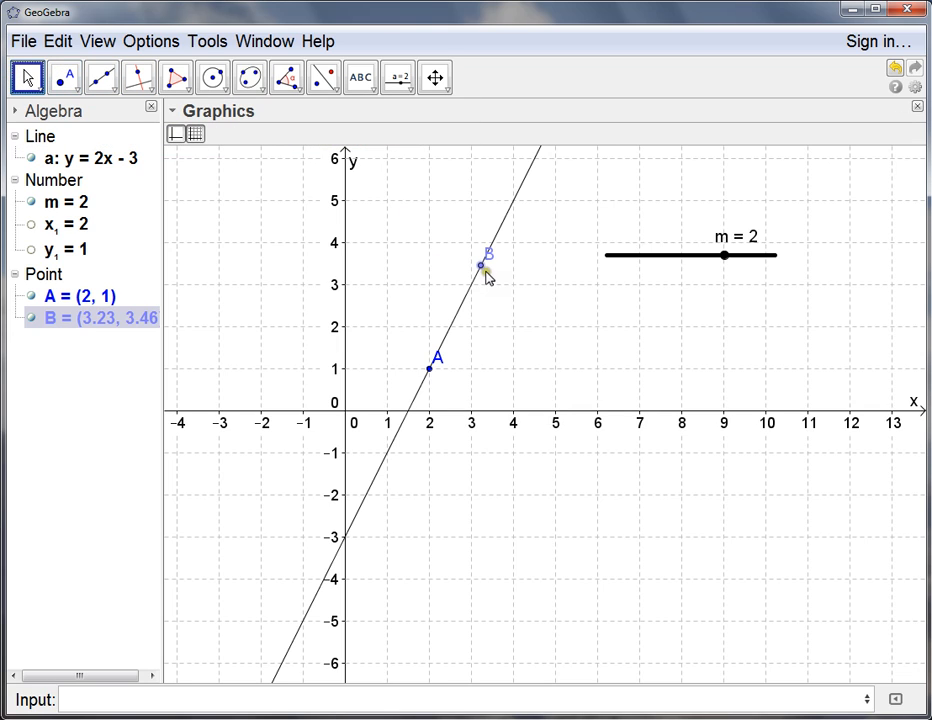
{"action": "left_click_drag", "start_coordinate": [486, 274], "coordinate": [505, 233]}
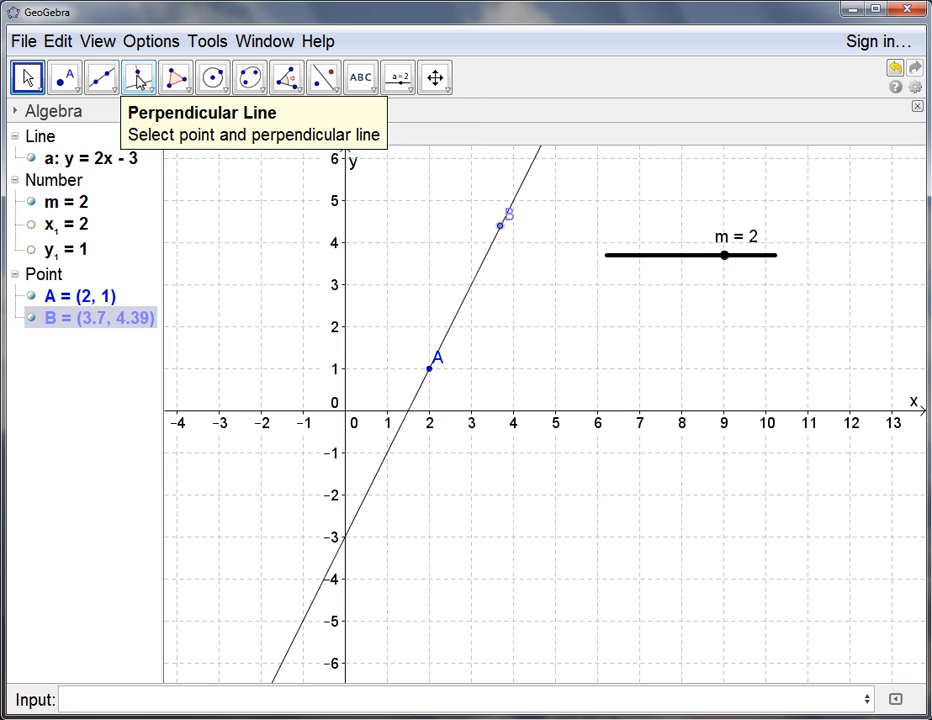
Step: Construct a line through A perpendicular to the y-axis and a line through B perpendicular to the x-axis
{"action": "left_click", "coordinate": [139, 80]}
{"action": "left_click", "coordinate": [140, 81]}
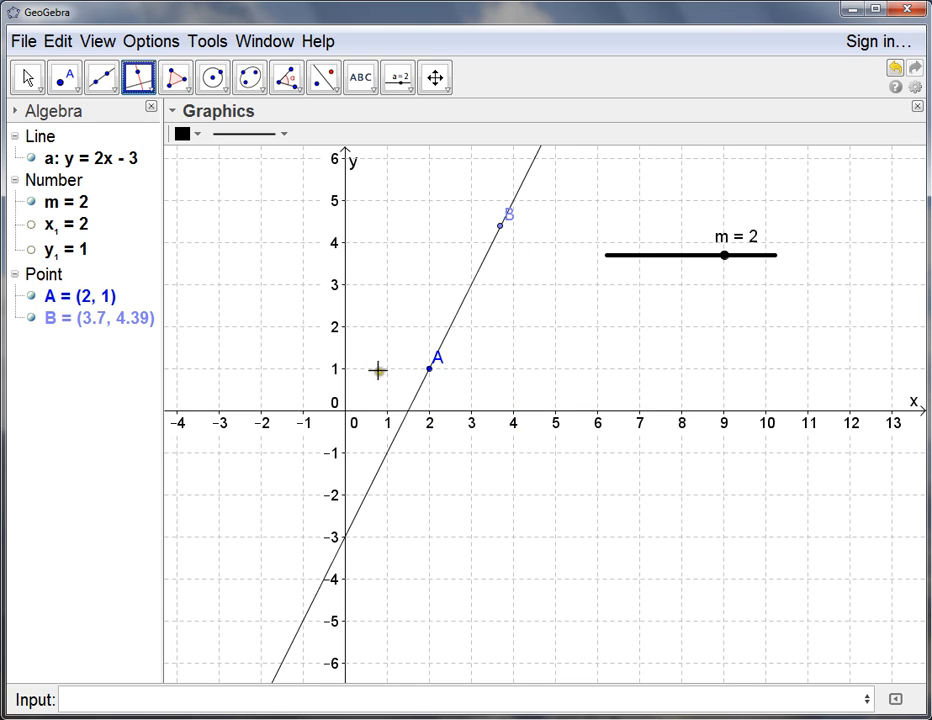
{"action": "left_click", "coordinate": [140, 78]}
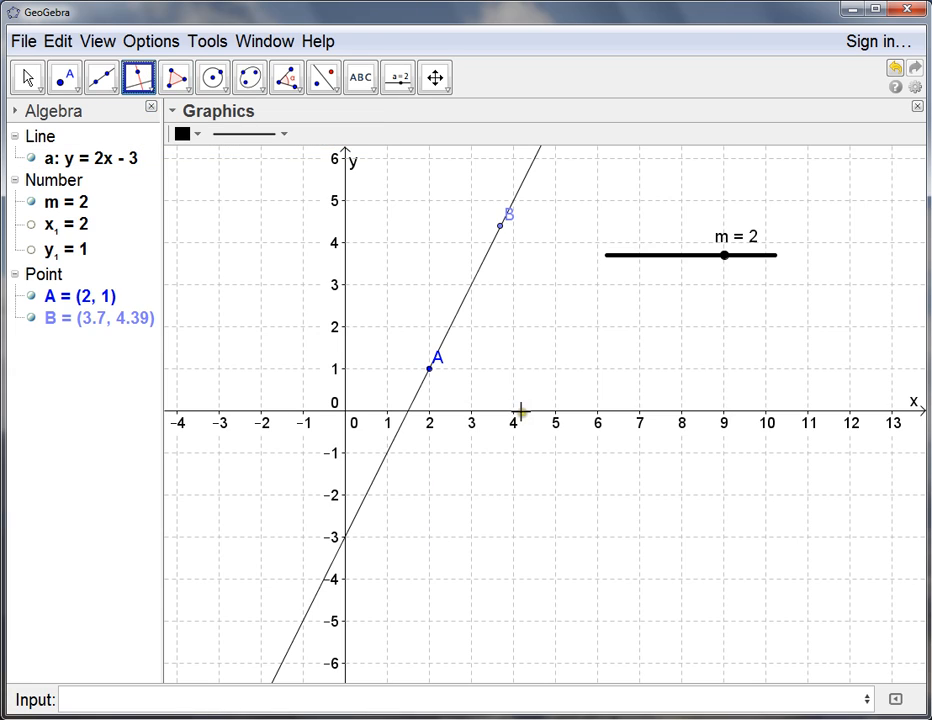
{"action": "left_click", "coordinate": [429, 369]}
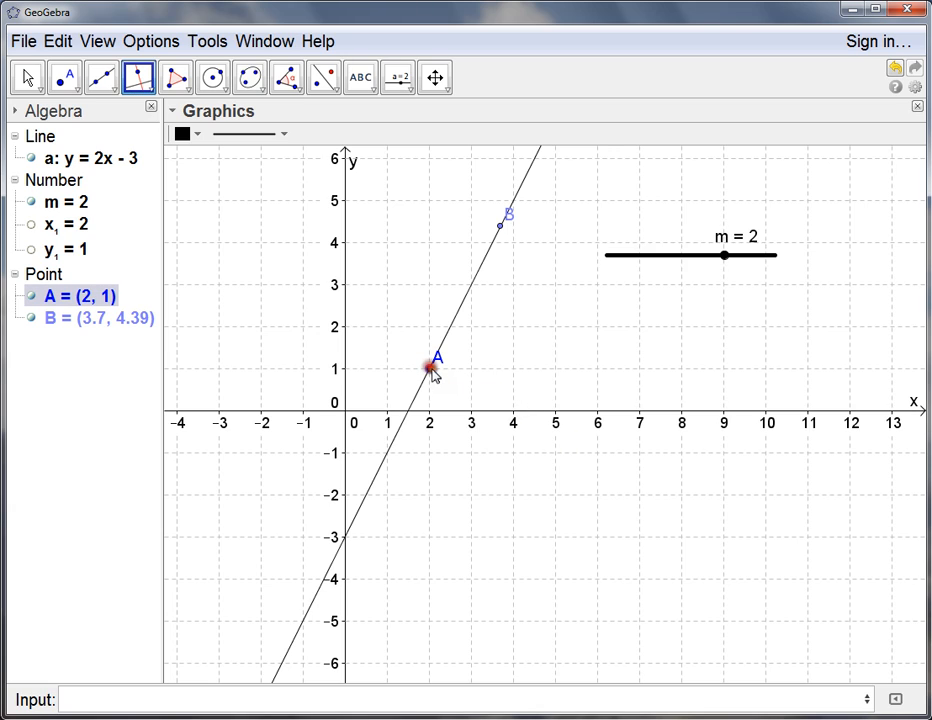
{"action": "left_click", "coordinate": [345, 356]}
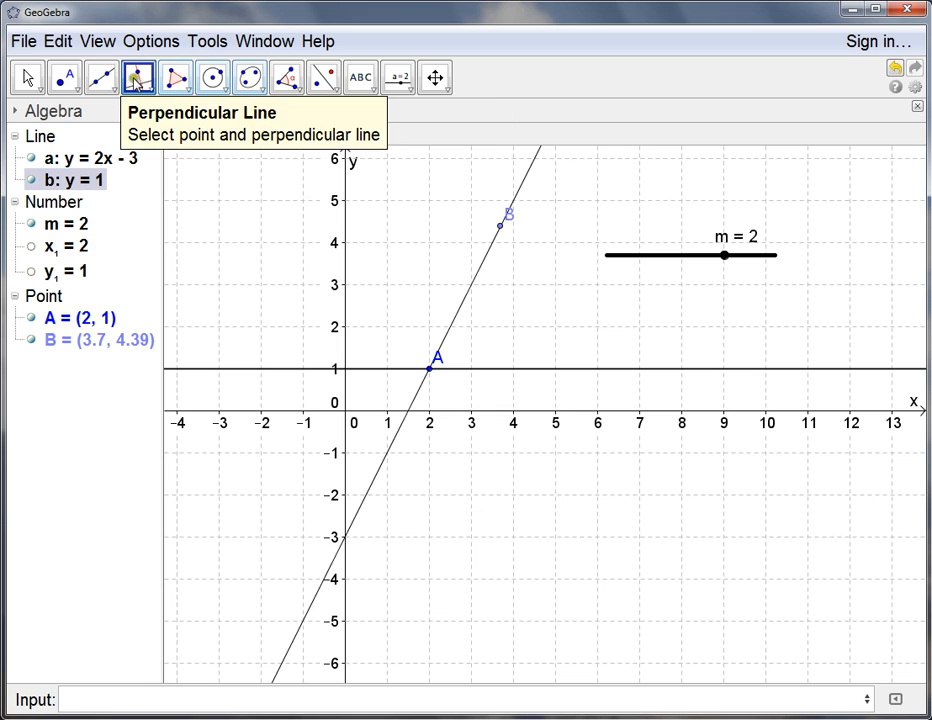
{"action": "left_click", "coordinate": [500, 227]}
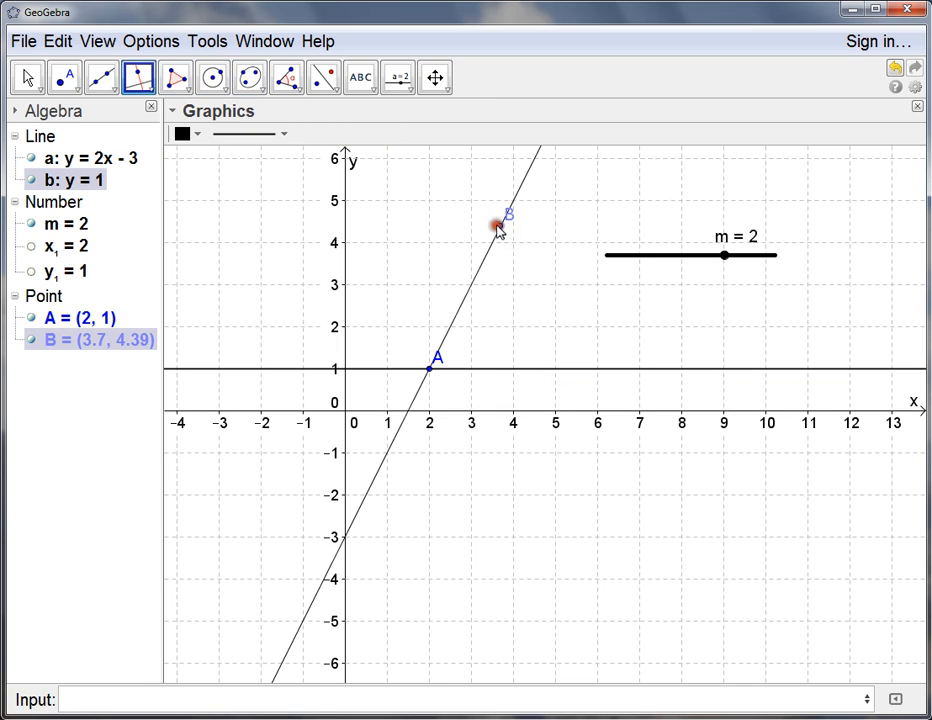
{"action": "left_click", "coordinate": [528, 412]}
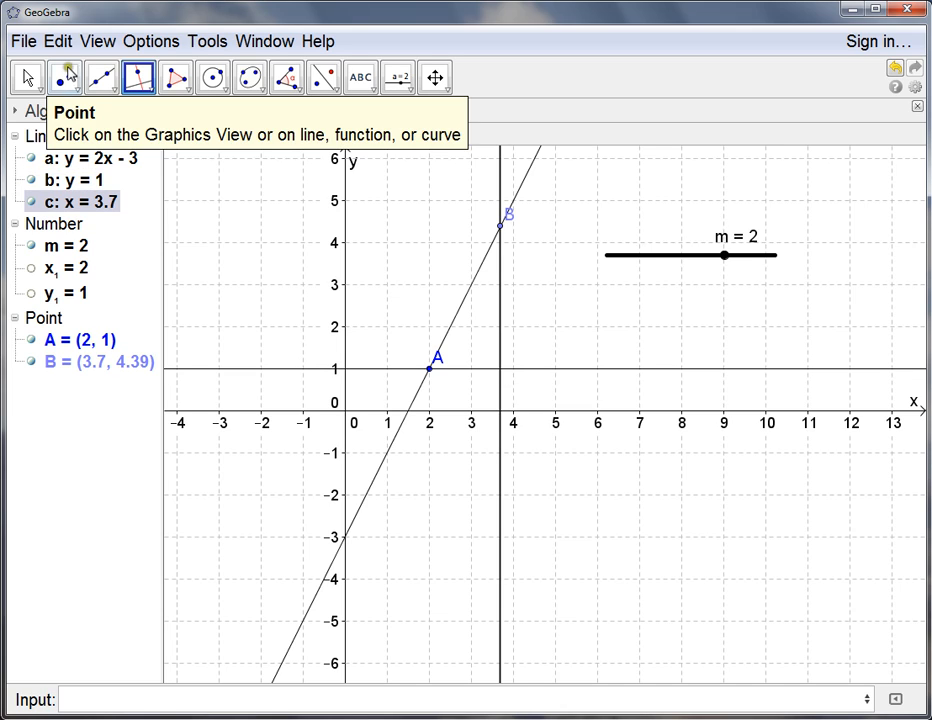
Step: Mark the intersection point C of the horizontal line through A and the vertical line through B
{"action": "left_click", "coordinate": [77, 90]}
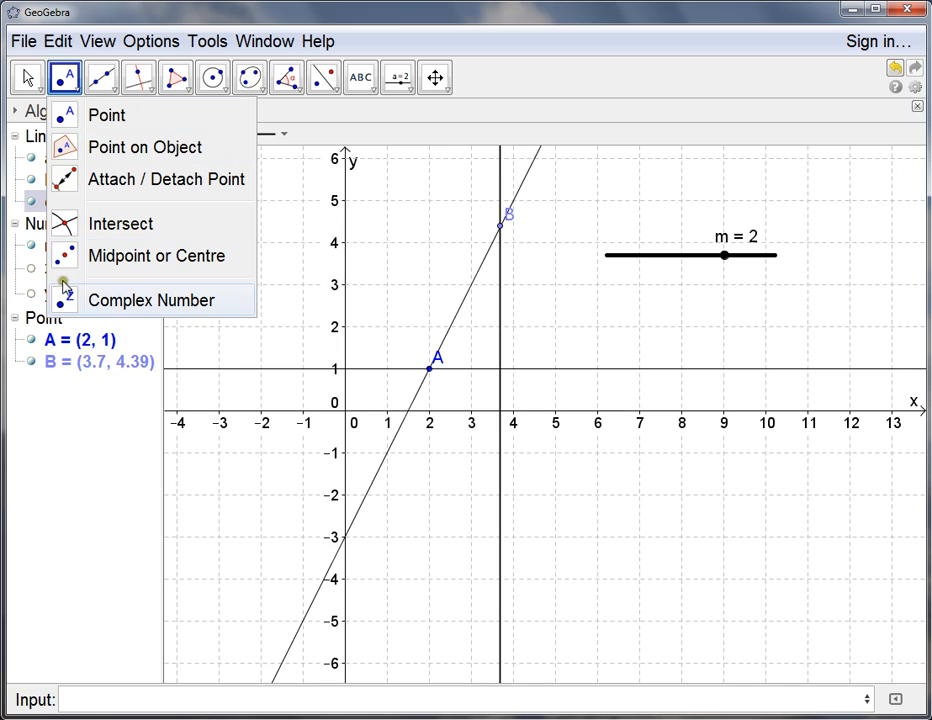
{"action": "left_click", "coordinate": [70, 226]}
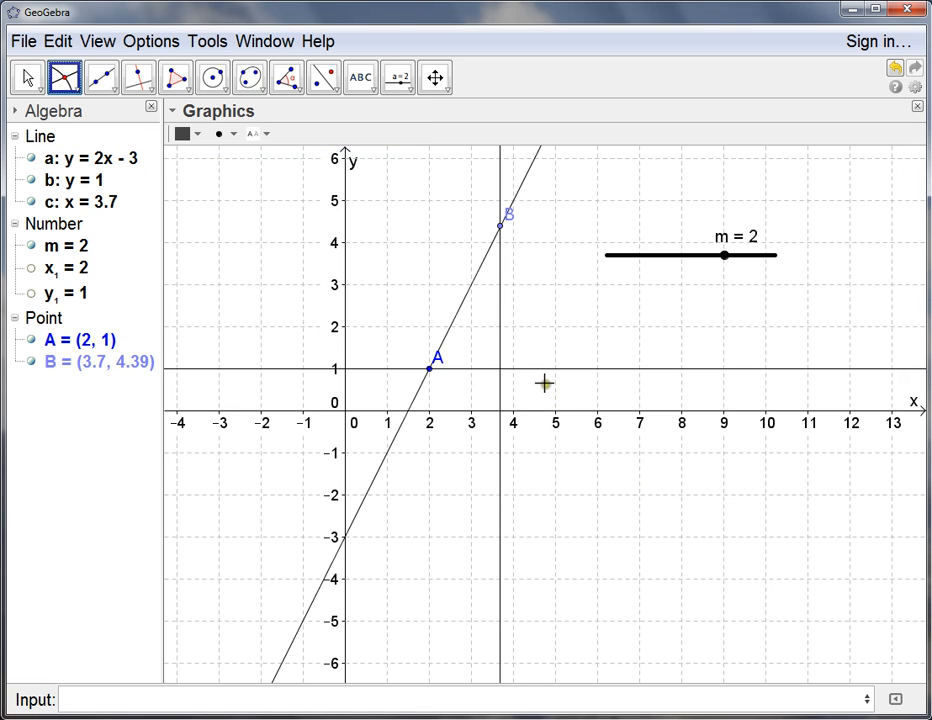
{"action": "left_click", "coordinate": [501, 305]}
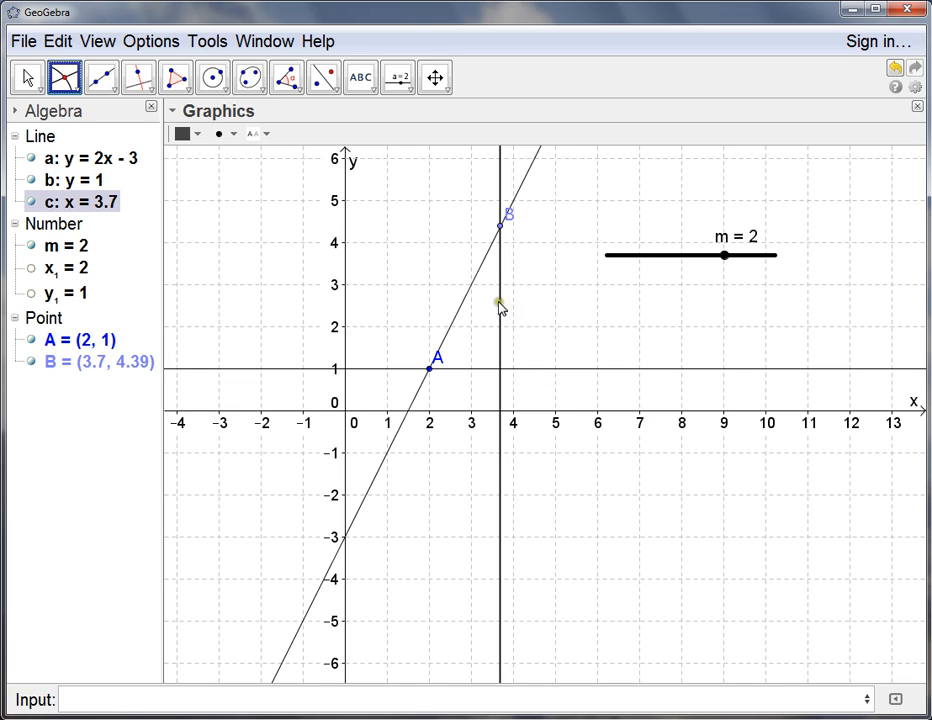
{"action": "left_click", "coordinate": [537, 371]}
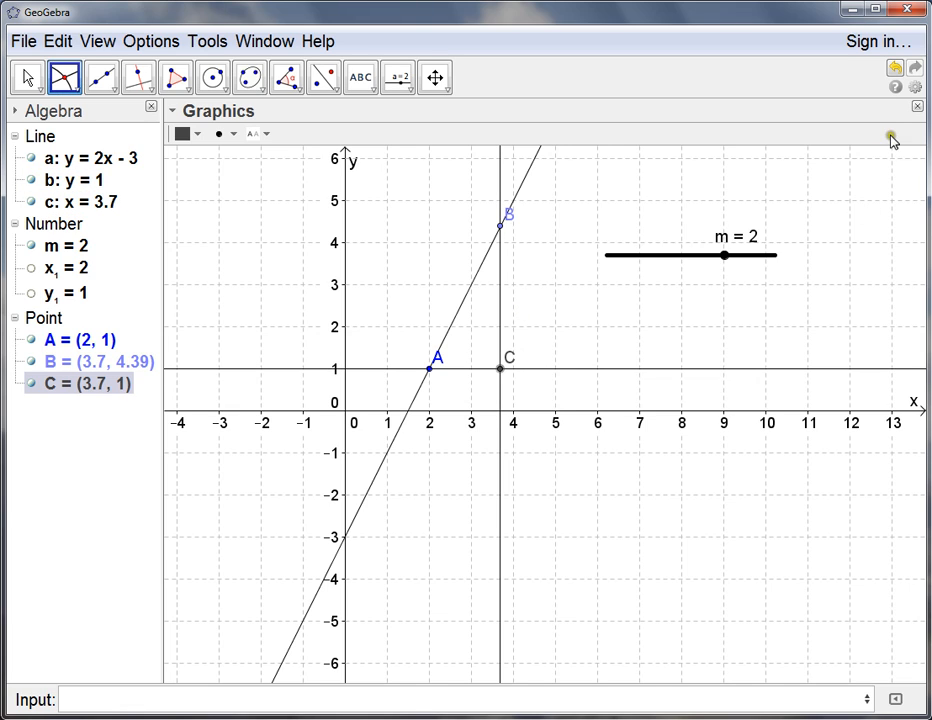
{"action": "left_click", "coordinate": [895, 67]}
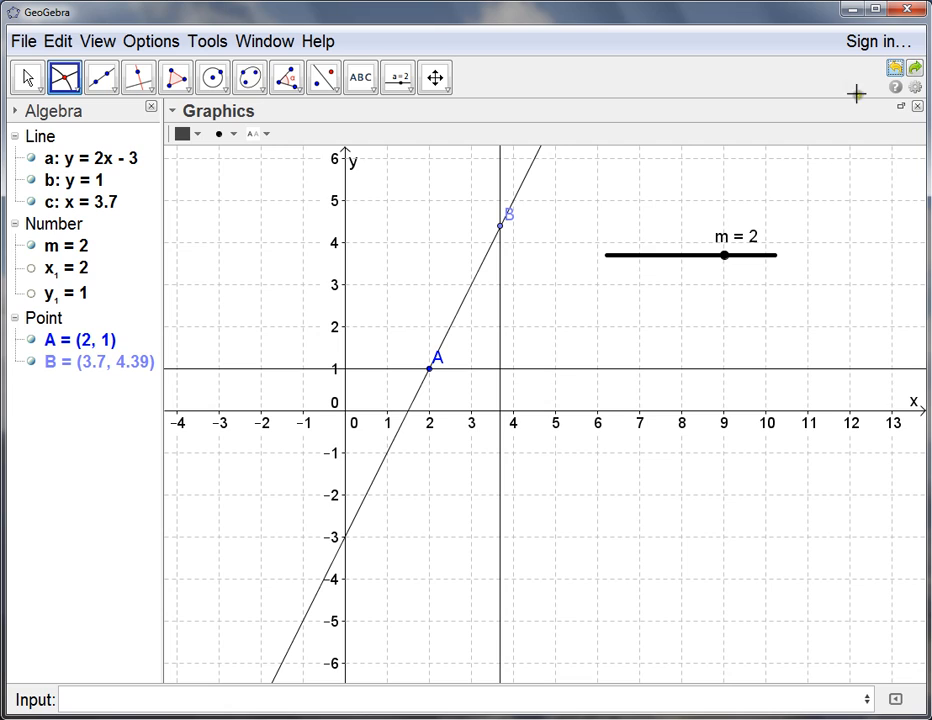
{"action": "left_click", "coordinate": [500, 370]}
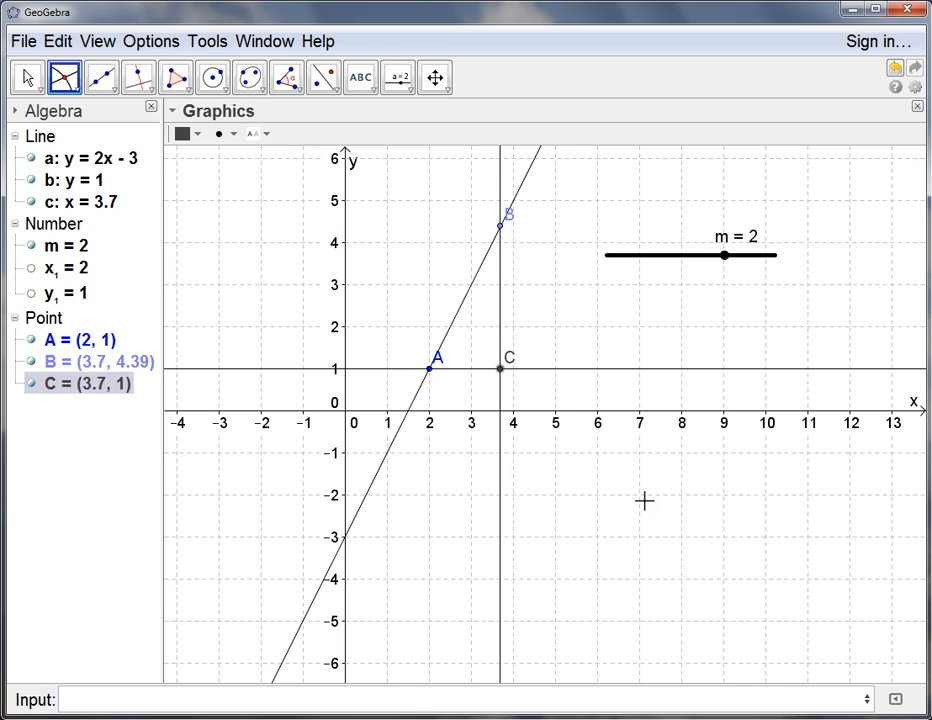
Step: Move point B along the line to about (3.6, 4.2) and hide the horizontal and vertical construction lines
{"action": "left_click", "coordinate": [27, 77]}
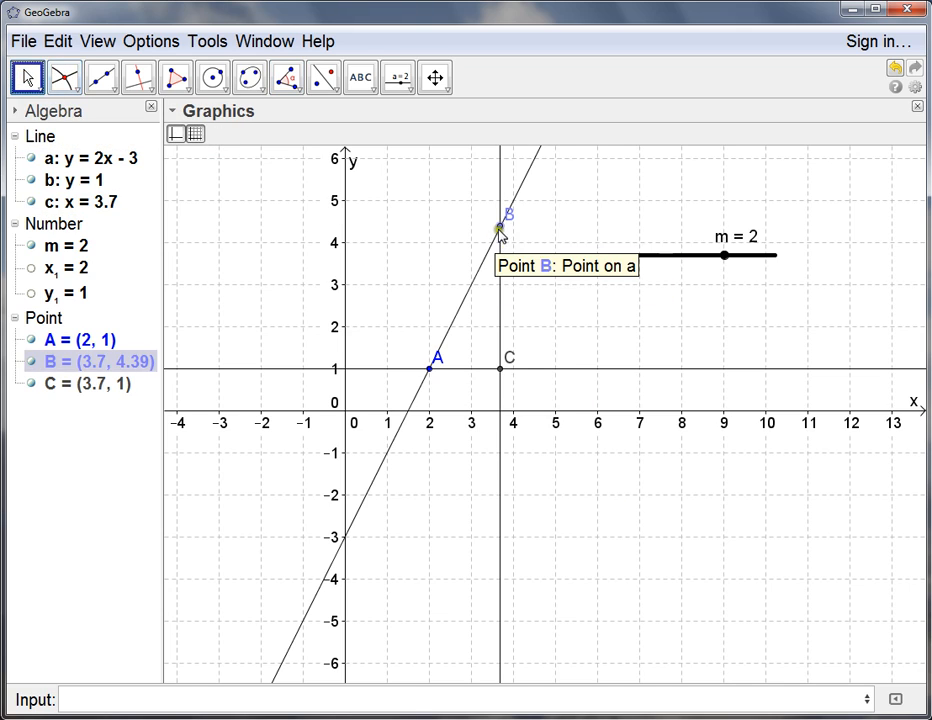
{"action": "mouse_move", "coordinate": [501, 228]}
{"action": "left_mouse_down"}
{"action": "mouse_move", "coordinate": [492, 268]}
{"action": "mouse_move", "coordinate": [481, 272]}
{"action": "mouse_move", "coordinate": [499, 236]}
{"action": "left_mouse_up"}
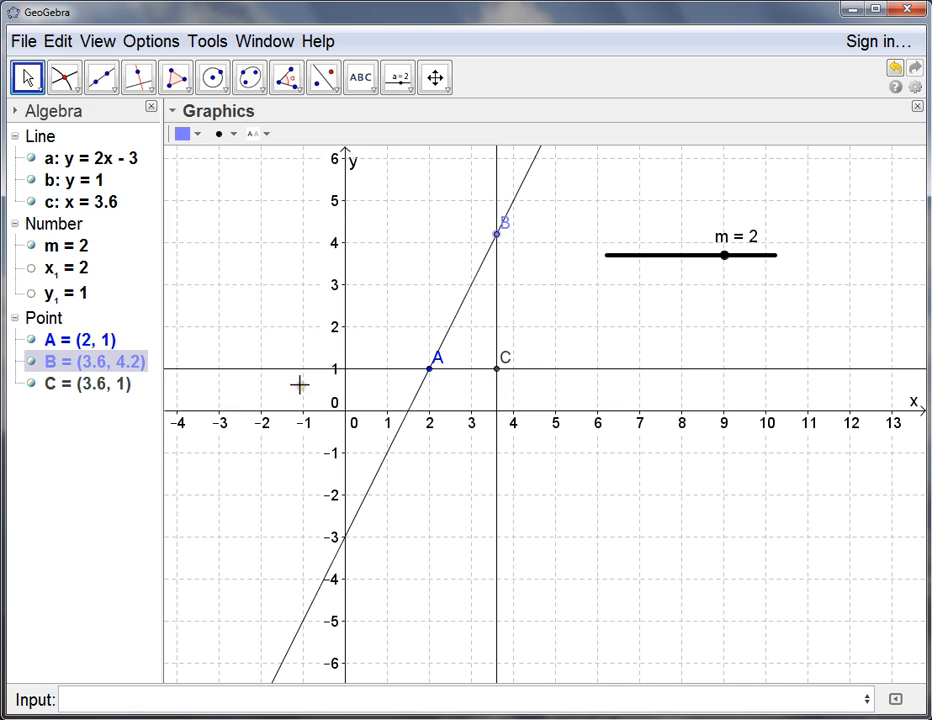
{"action": "left_click", "coordinate": [31, 181]}
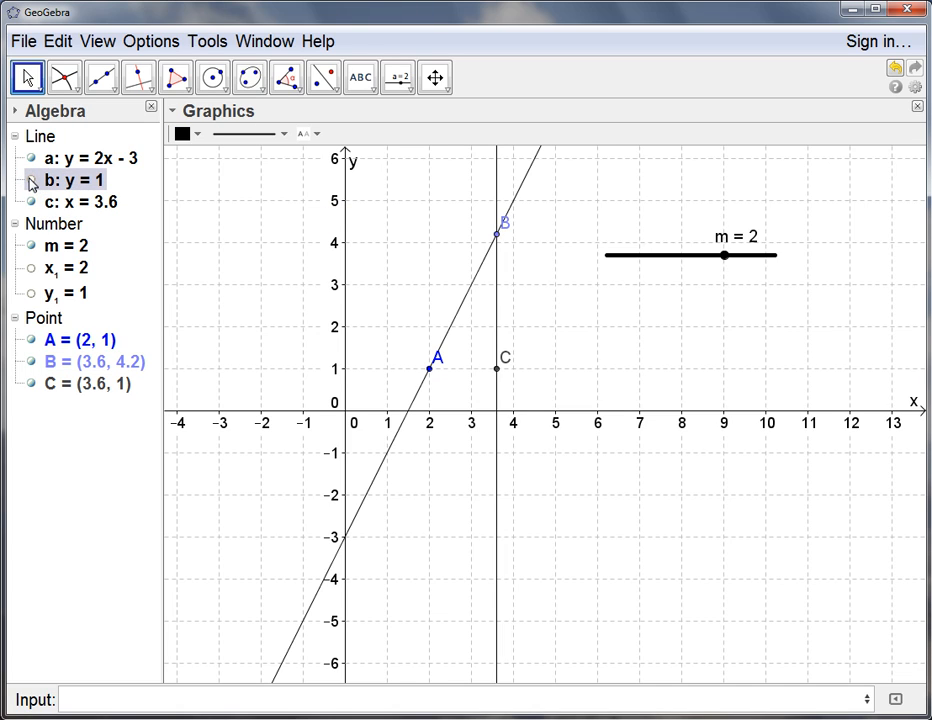
{"action": "left_click", "coordinate": [31, 202]}
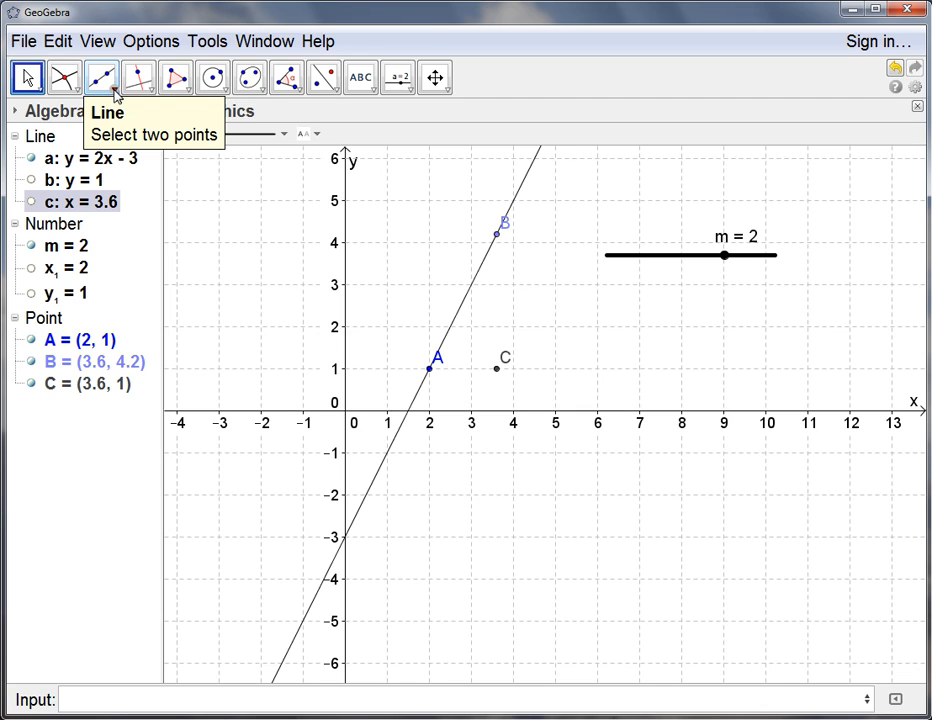
Step: Draw the segments from A to C and from B to C, and hide point C
{"action": "left_click", "coordinate": [115, 93]}
{"action": "left_click", "coordinate": [132, 147]}
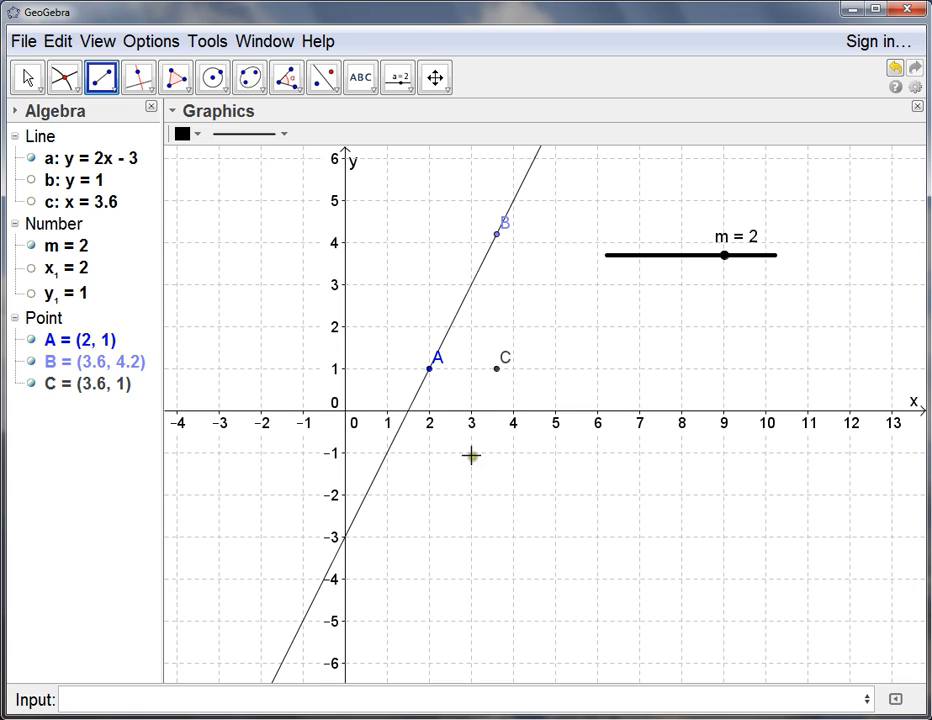
{"action": "left_click", "coordinate": [430, 370]}
{"action": "left_click", "coordinate": [497, 370]}
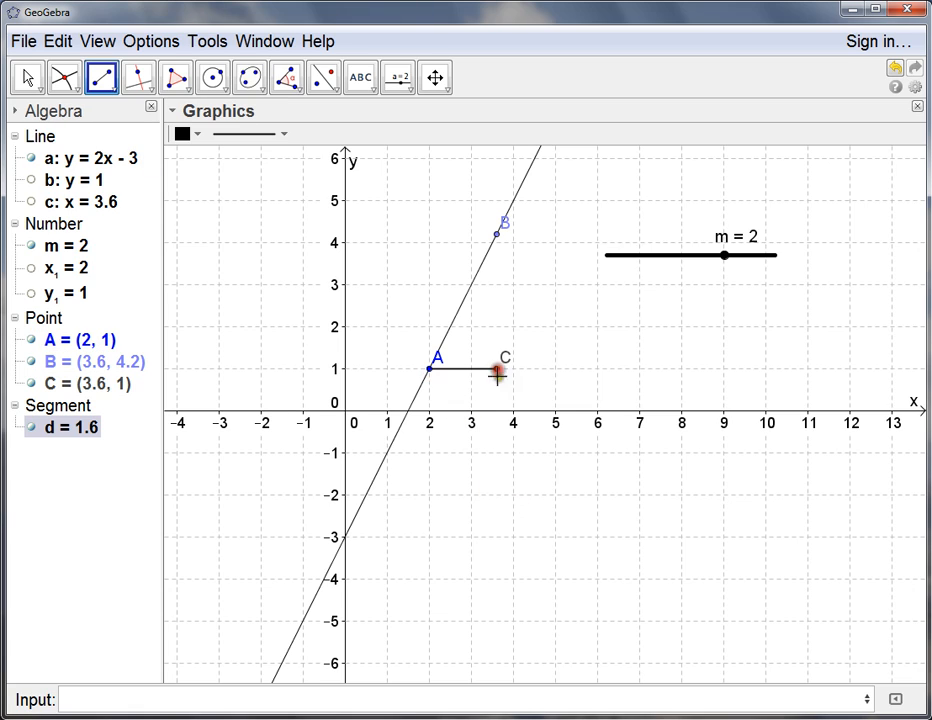
{"action": "left_click", "coordinate": [497, 236]}
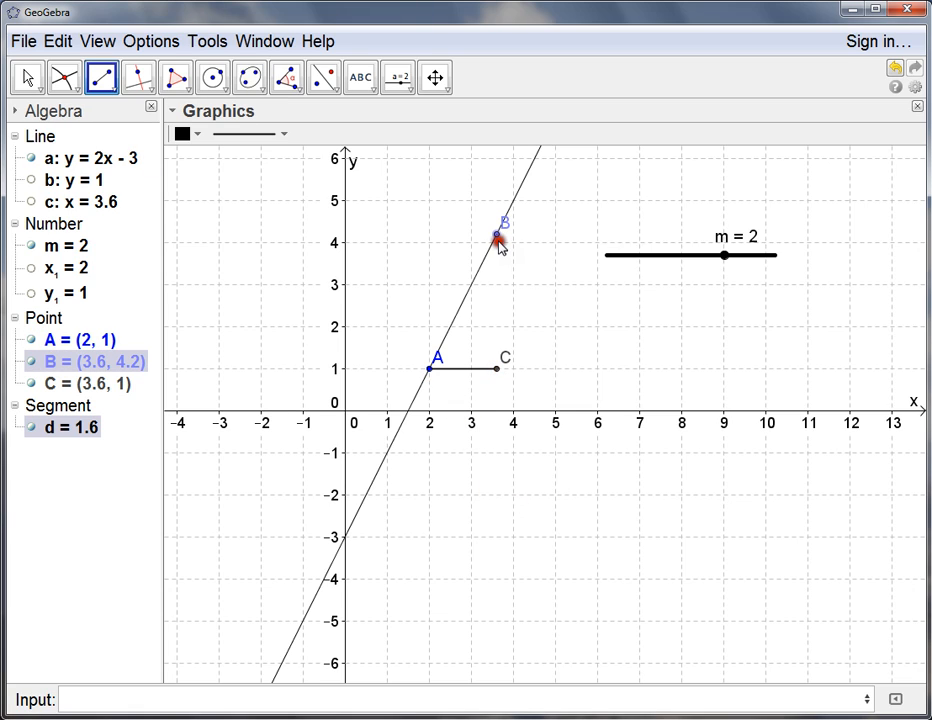
{"action": "left_click", "coordinate": [498, 368]}
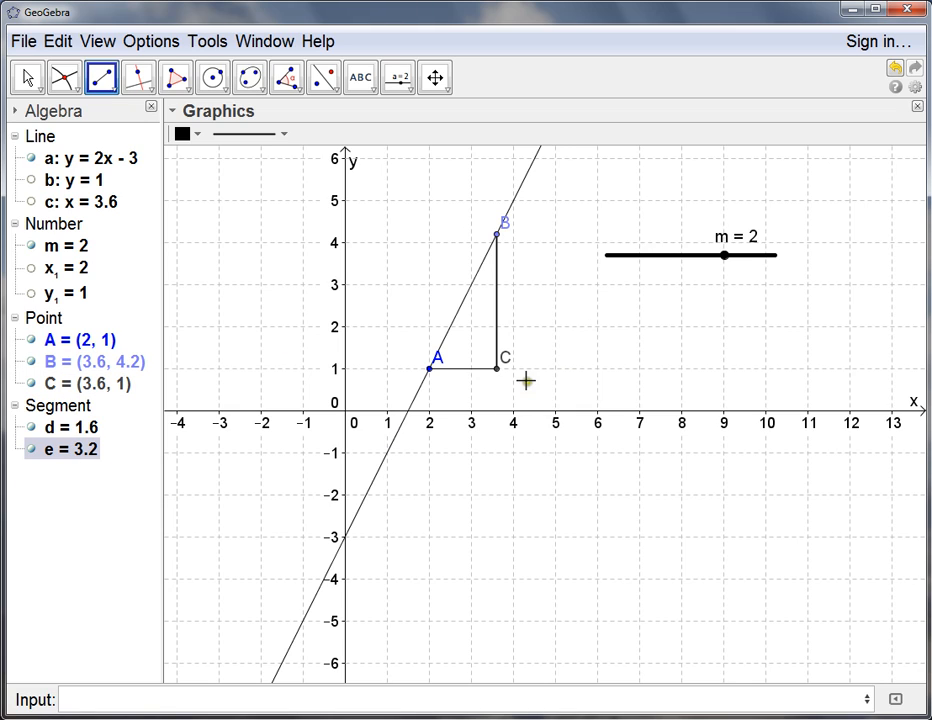
{"action": "left_click", "coordinate": [31, 384]}
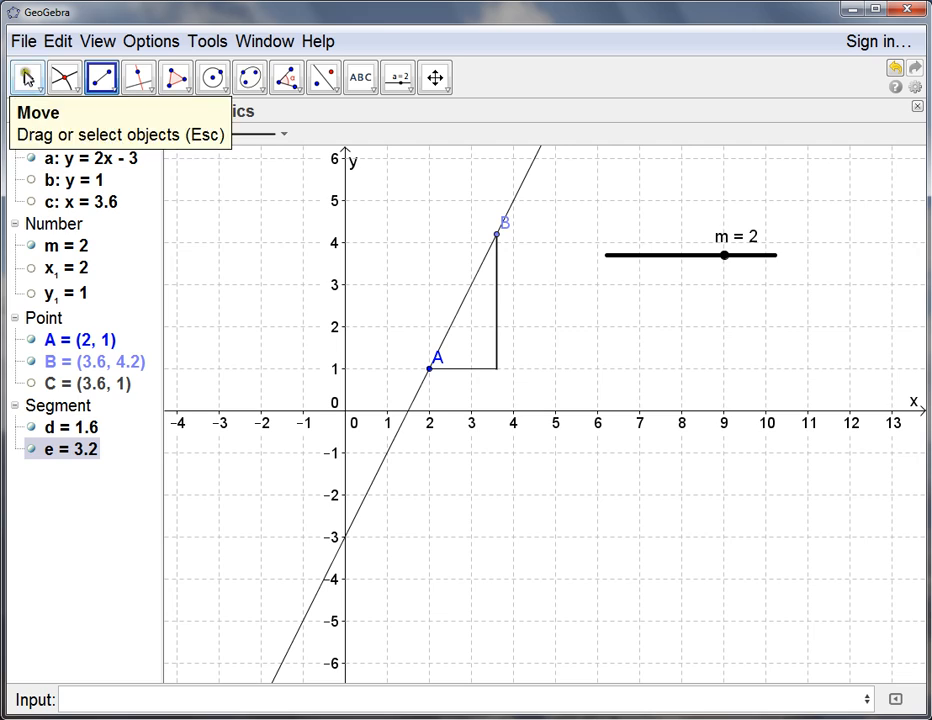
Step: Colour the vertical segment from B to C dark green and make its line thicker
{"action": "left_click", "coordinate": [27, 77]}
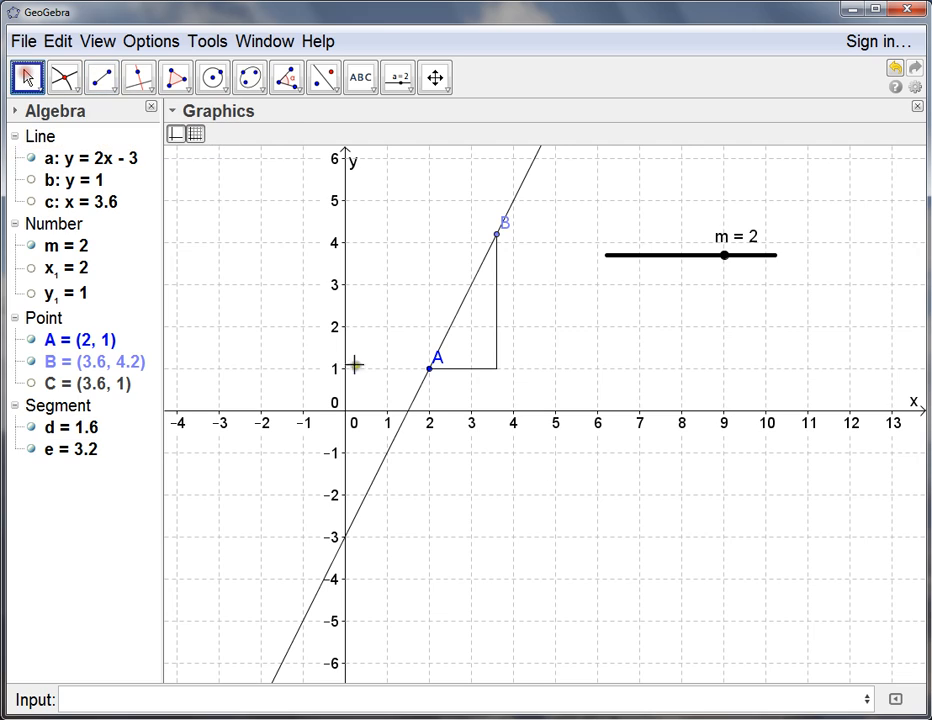
{"action": "left_click", "coordinate": [497, 300]}
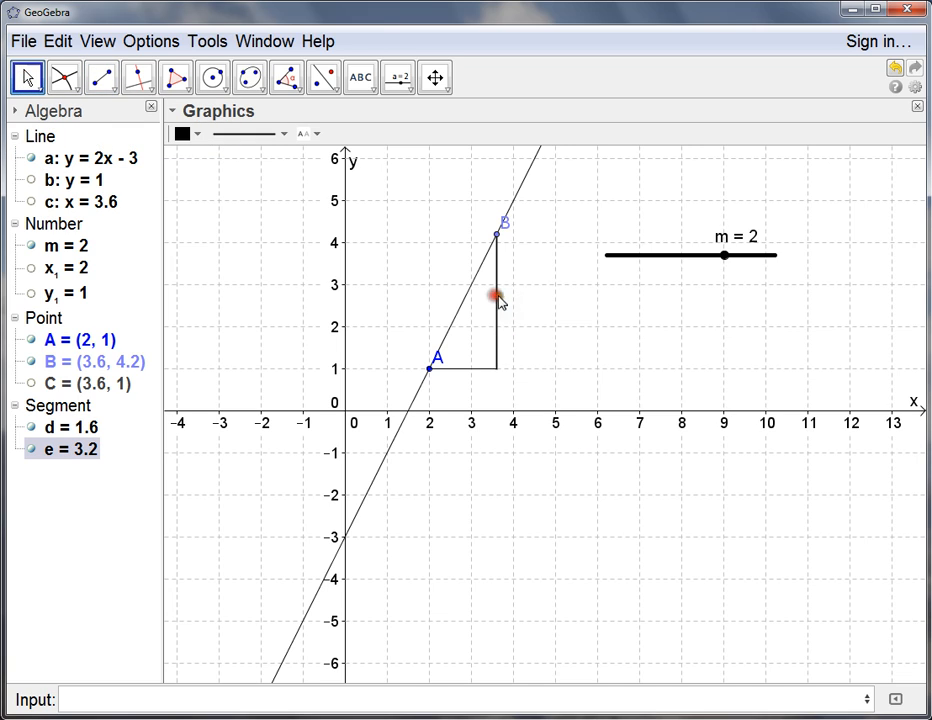
{"action": "left_click", "coordinate": [566, 337]}
{"action": "left_click", "coordinate": [494, 298]}
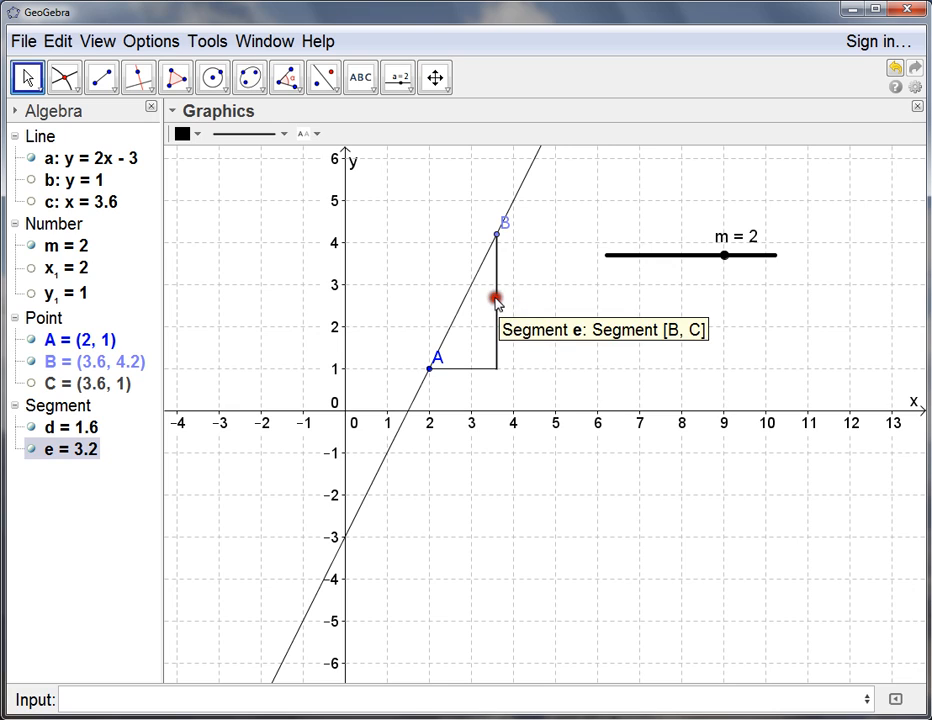
{"action": "left_click", "coordinate": [582, 327]}
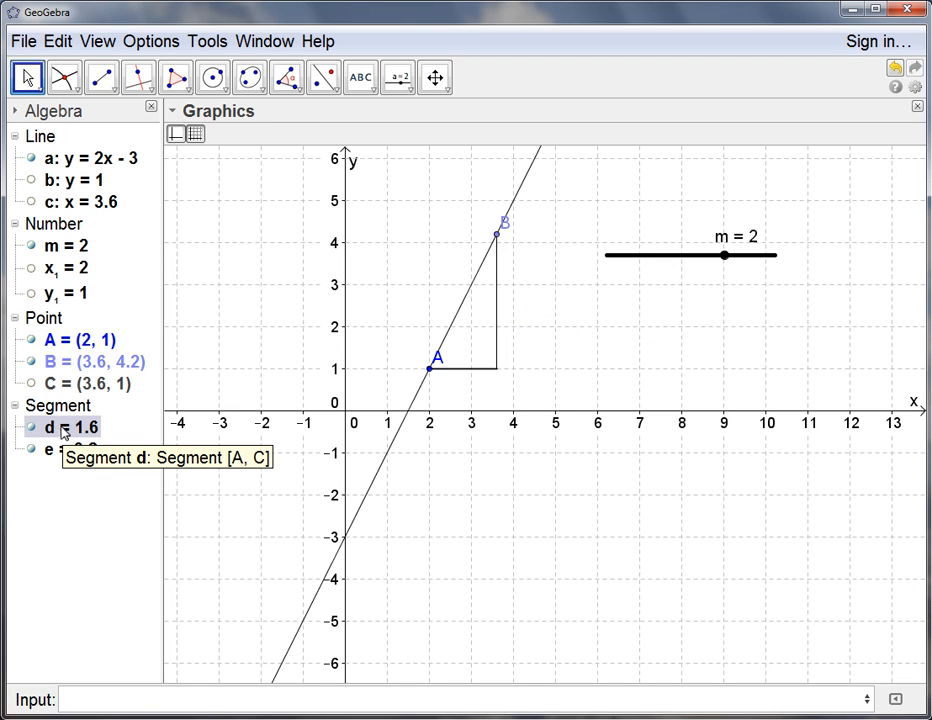
{"action": "left_click", "coordinate": [57, 450]}
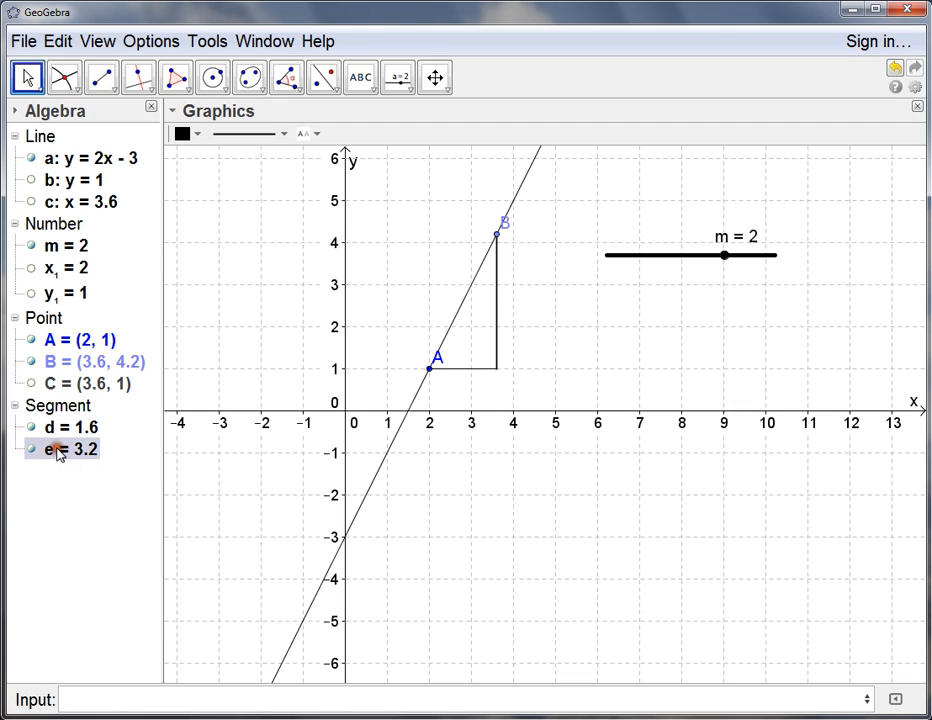
{"action": "left_click", "coordinate": [198, 136]}
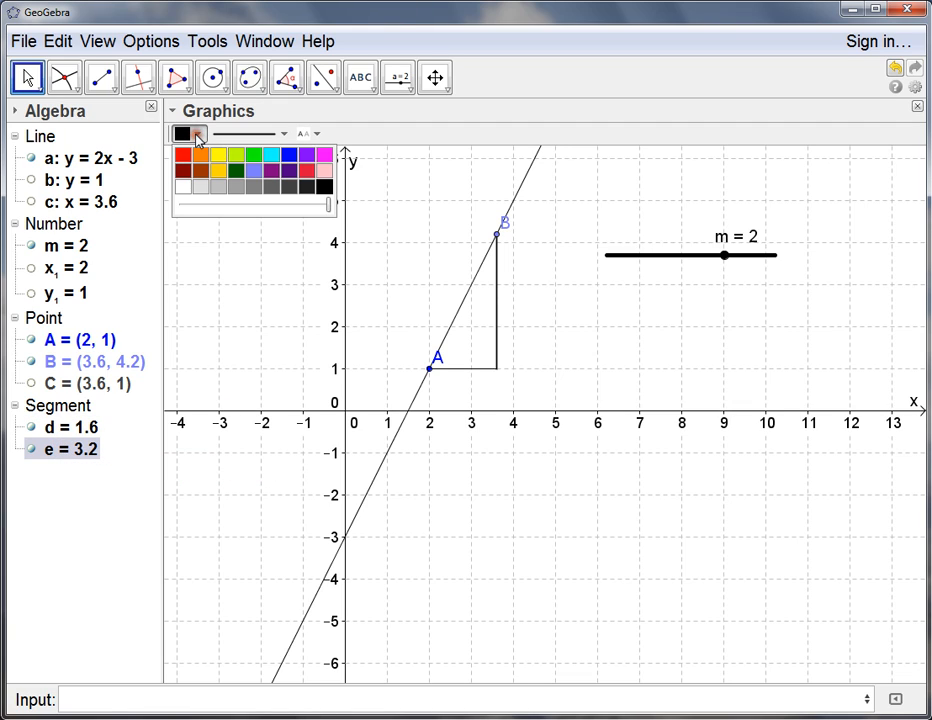
{"action": "left_click", "coordinate": [237, 170]}
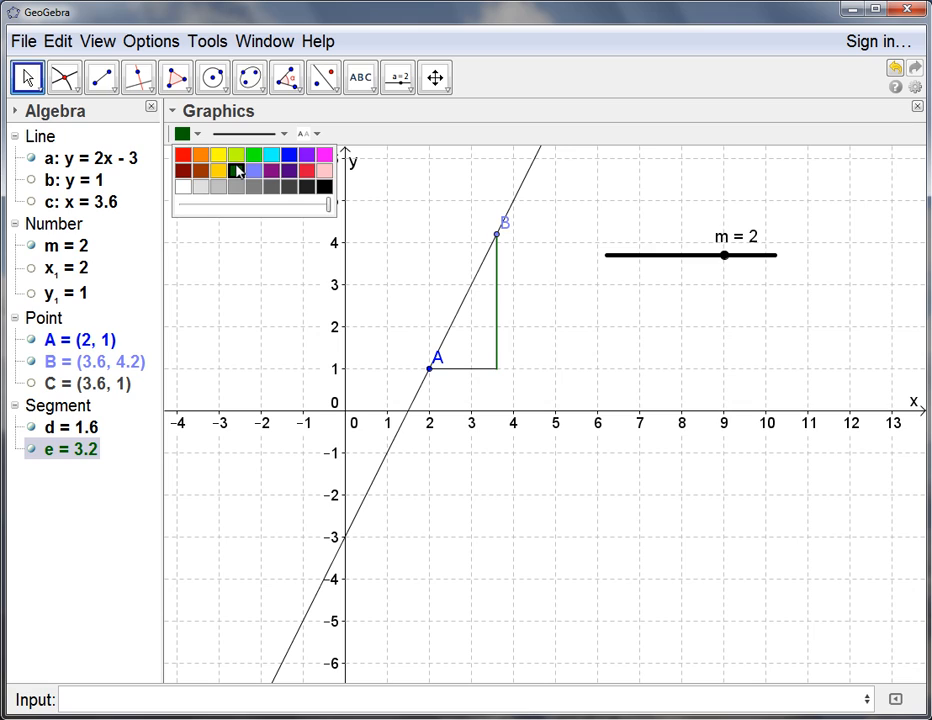
{"action": "left_click", "coordinate": [283, 134]}
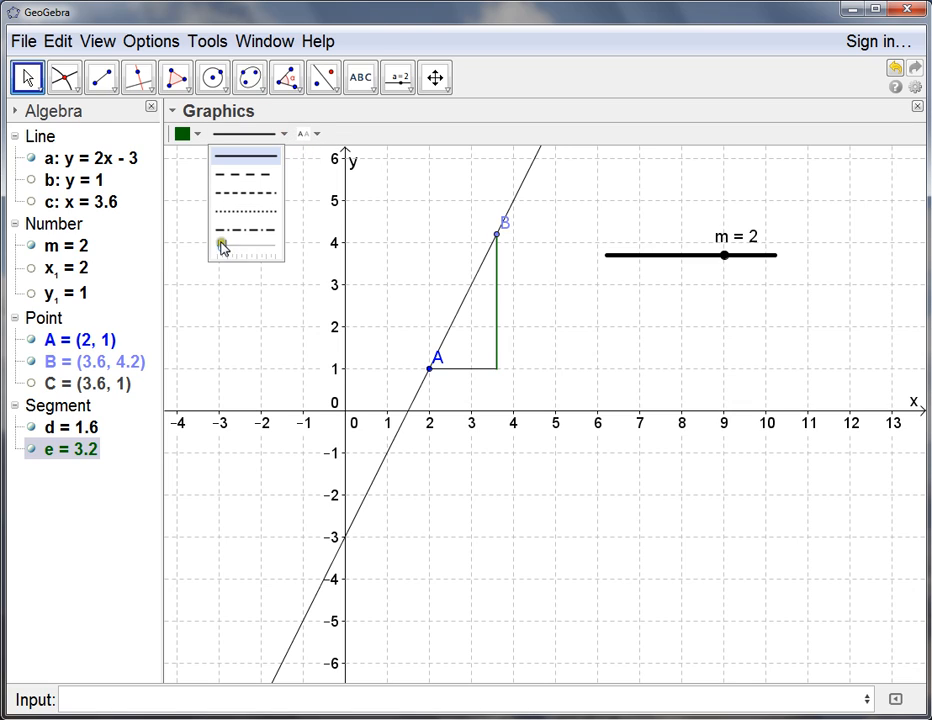
{"action": "left_click_drag", "start_coordinate": [221, 245], "coordinate": [237, 245]}
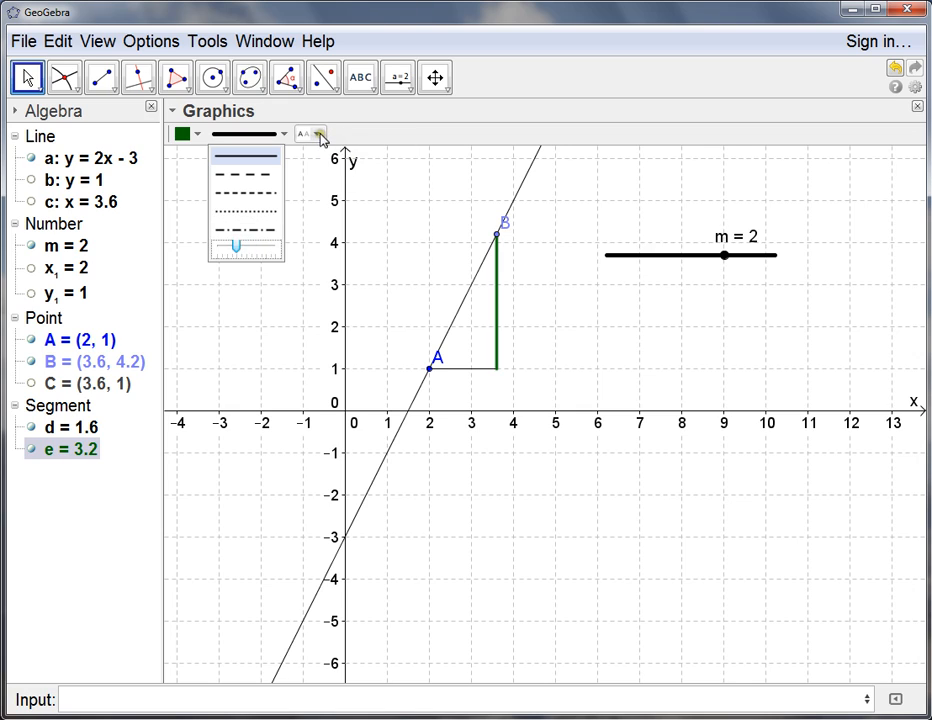
Step: Label the vertical segment BC with its value and place the label just right of the segment
{"action": "left_click", "coordinate": [318, 134]}
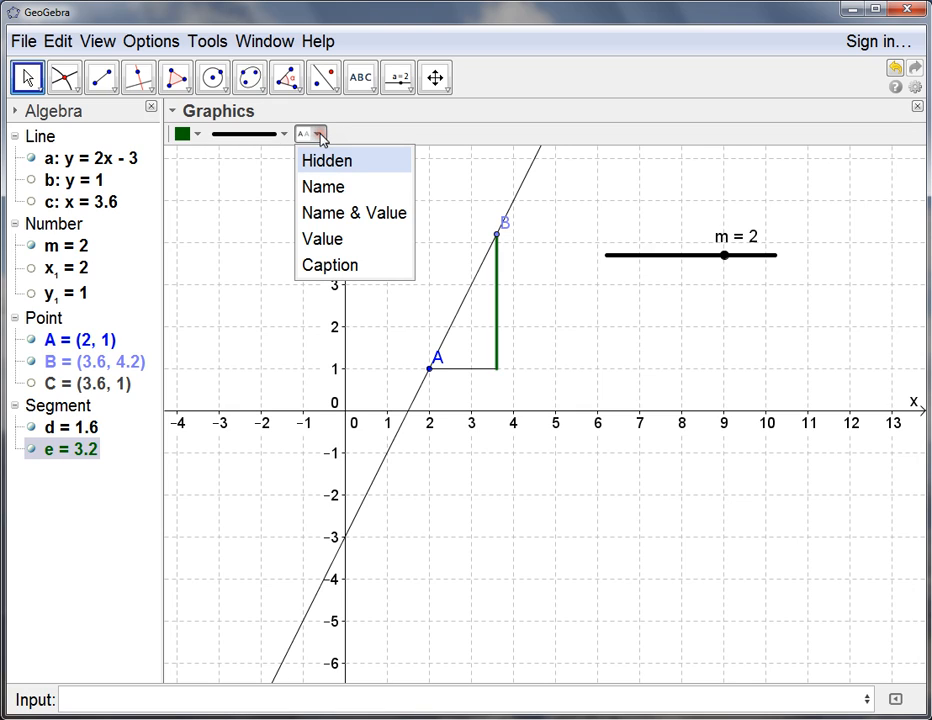
{"action": "left_click", "coordinate": [325, 240]}
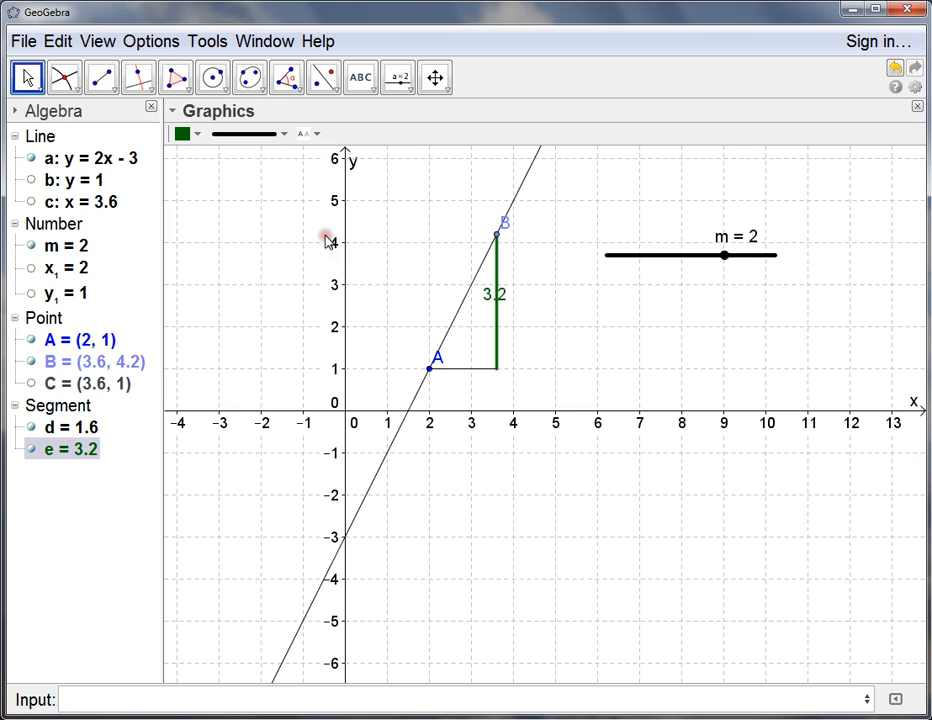
{"action": "left_click_drag", "start_coordinate": [501, 296], "coordinate": [522, 303]}
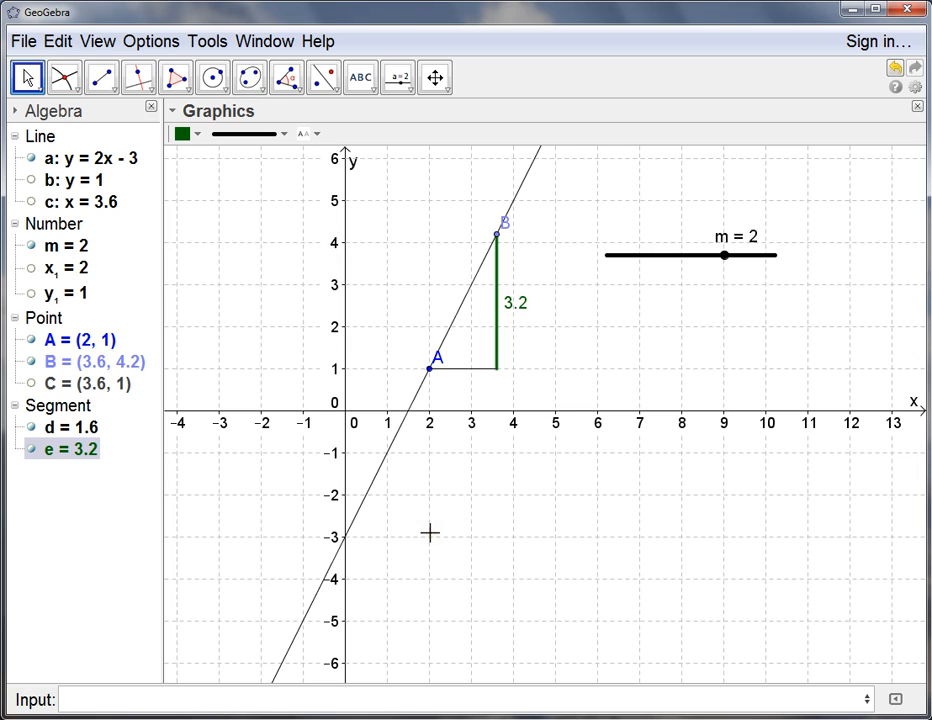
Step: Colour the horizontal segment from A to C red and give it a thicker solid line
{"action": "left_click", "coordinate": [462, 371]}
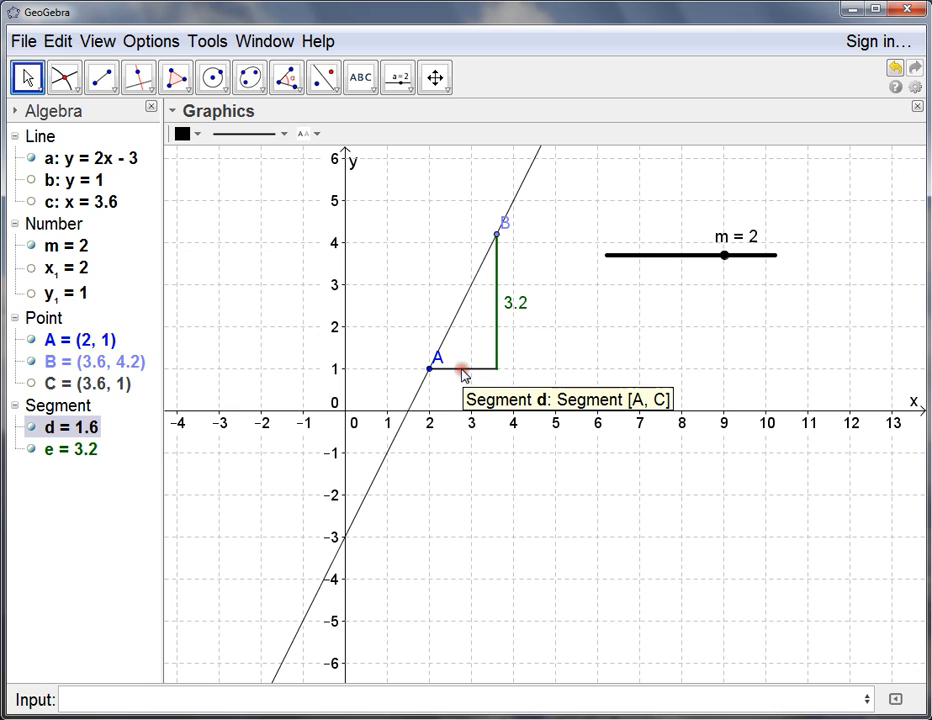
{"action": "left_click", "coordinate": [183, 133]}
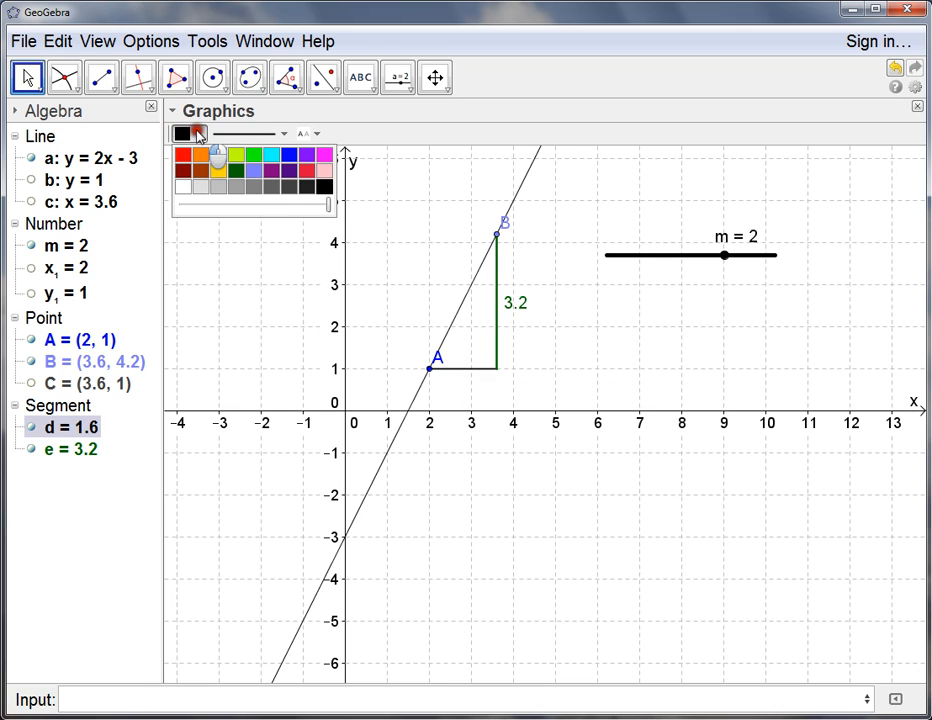
{"action": "left_click", "coordinate": [182, 154]}
{"action": "left_click", "coordinate": [283, 133]}
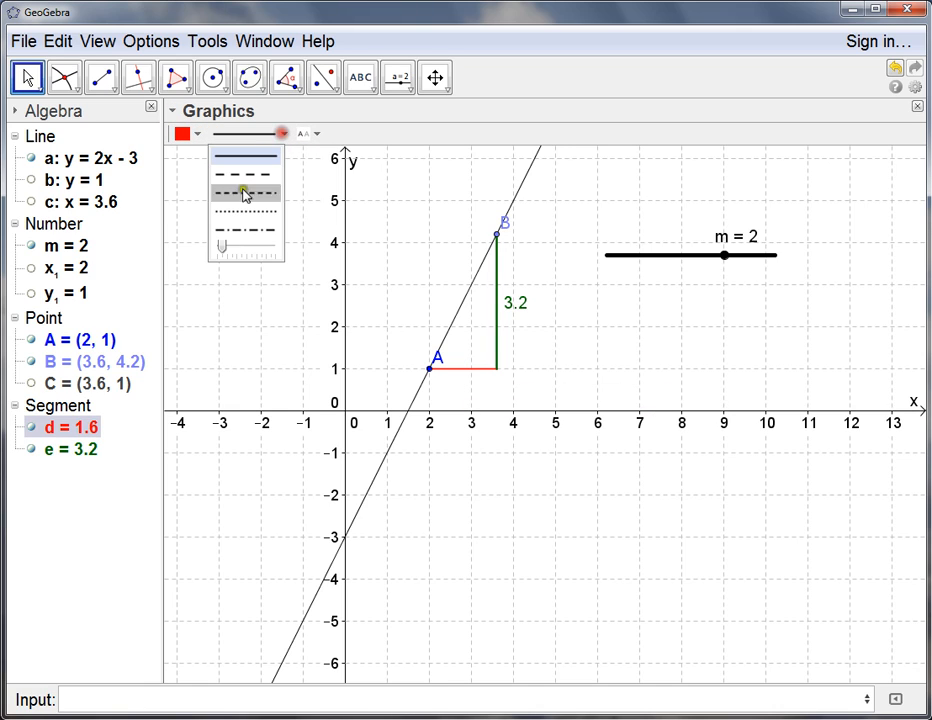
{"action": "left_click", "coordinate": [236, 238]}
{"action": "left_click_drag", "start_coordinate": [216, 244], "coordinate": [233, 244]}
{"action": "left_click", "coordinate": [264, 158]}
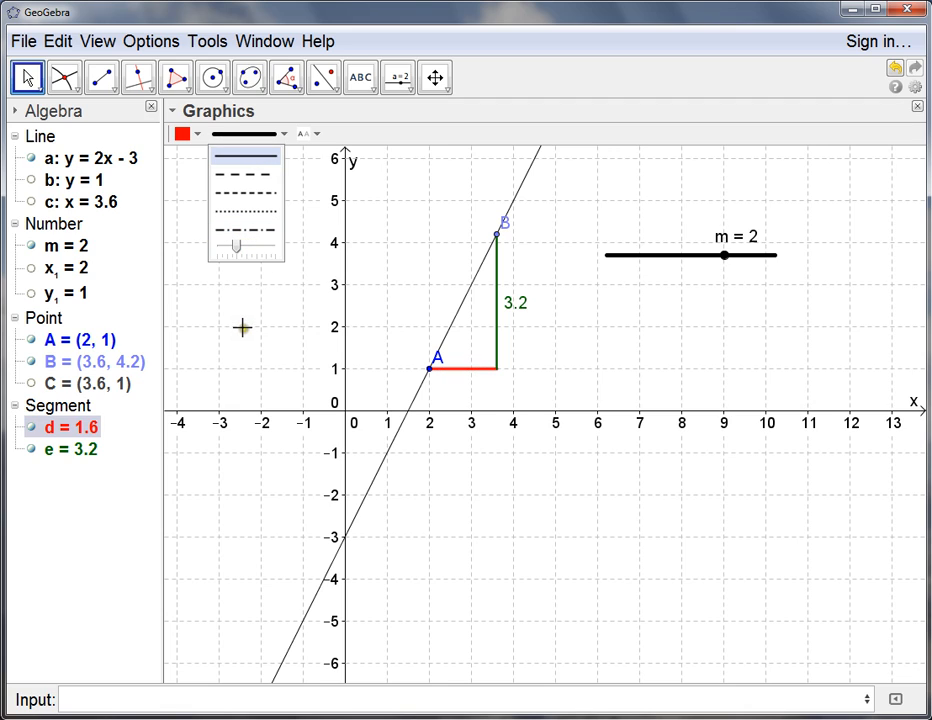
Step: Label the horizontal segment AC with its value and place the label just below the segment
{"action": "left_click", "coordinate": [316, 134]}
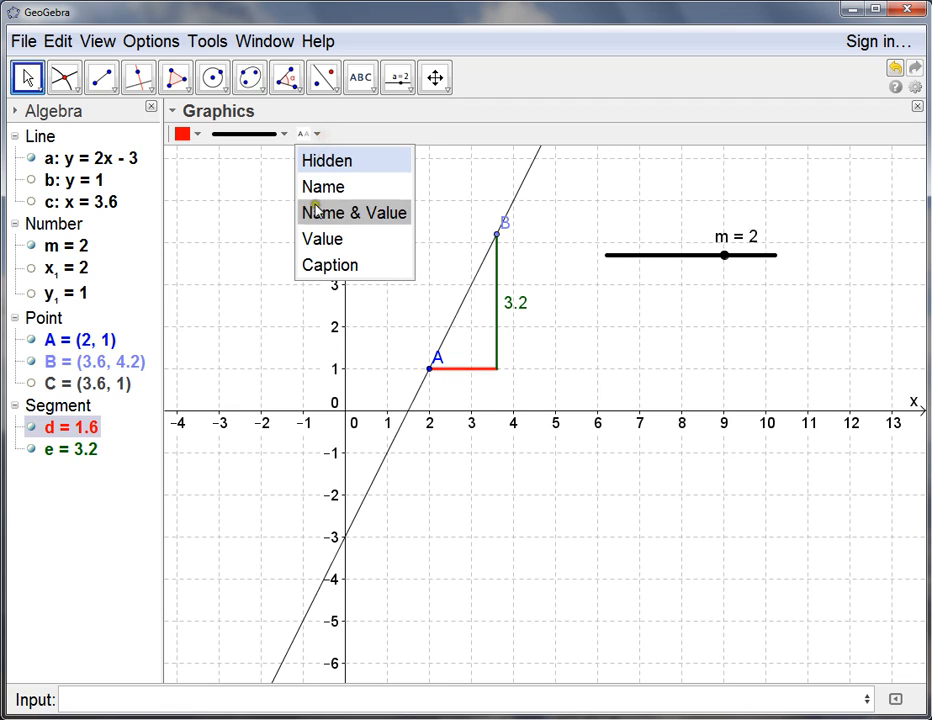
{"action": "left_click", "coordinate": [325, 238]}
{"action": "left_click_drag", "start_coordinate": [480, 381], "coordinate": [474, 389]}
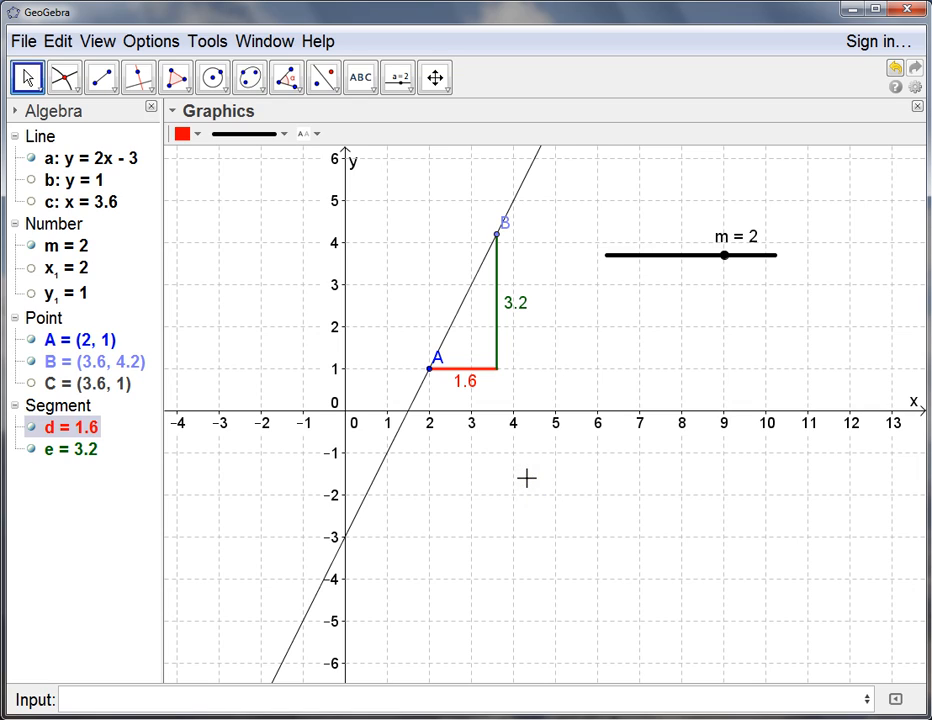
{"action": "left_click", "coordinate": [67, 447], "text": "ctrl"}
{"action": "left_click", "coordinate": [64, 447], "text": "ctrl"}
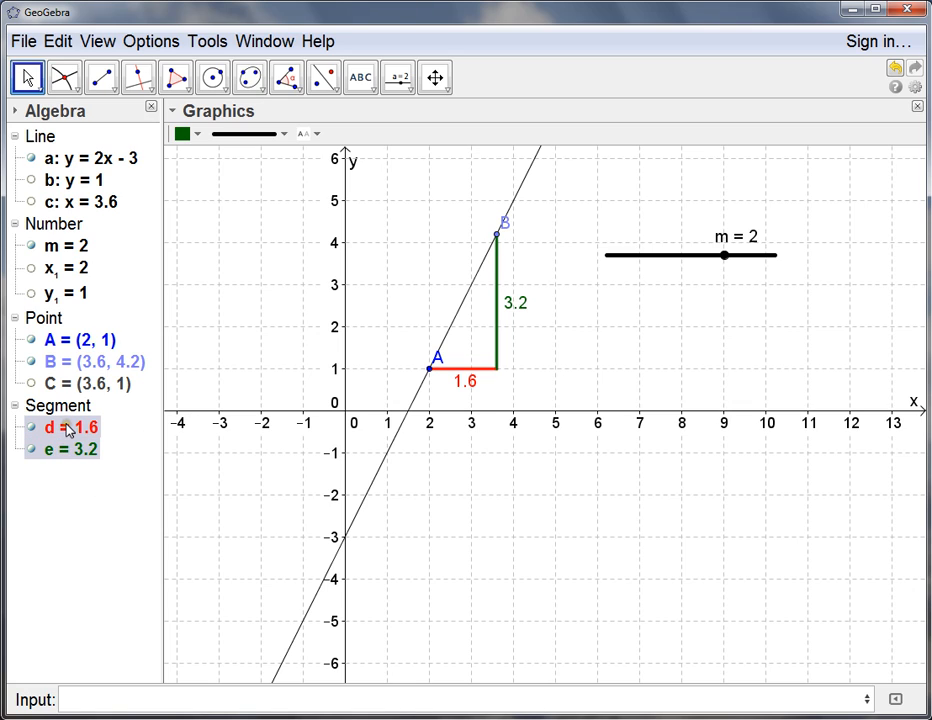
{"action": "left_click", "coordinate": [66, 428]}
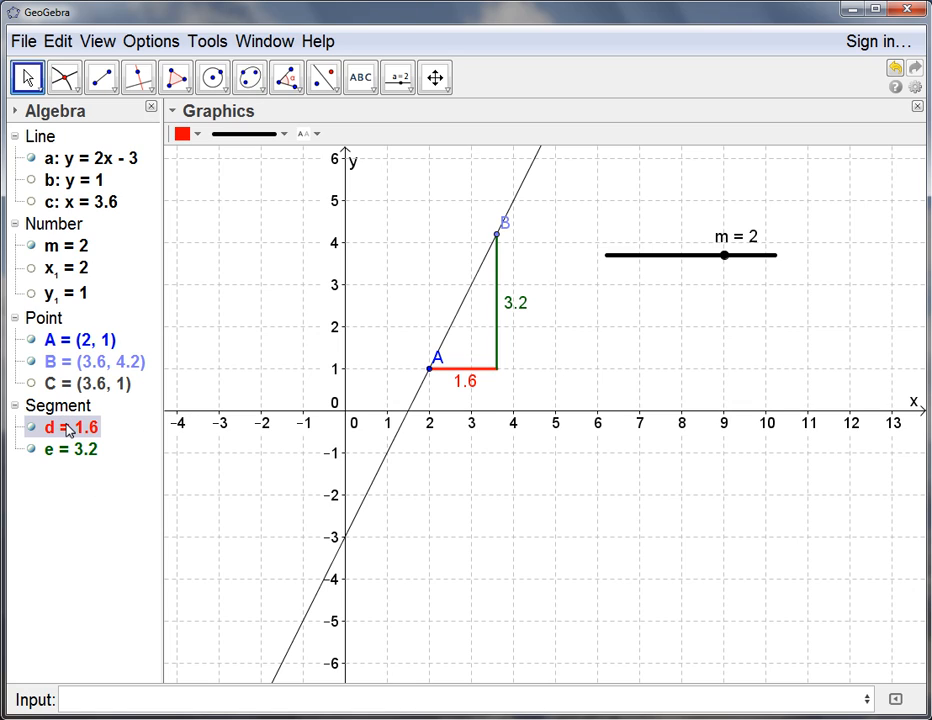
{"action": "left_click", "coordinate": [68, 446], "text": "ctrl"}
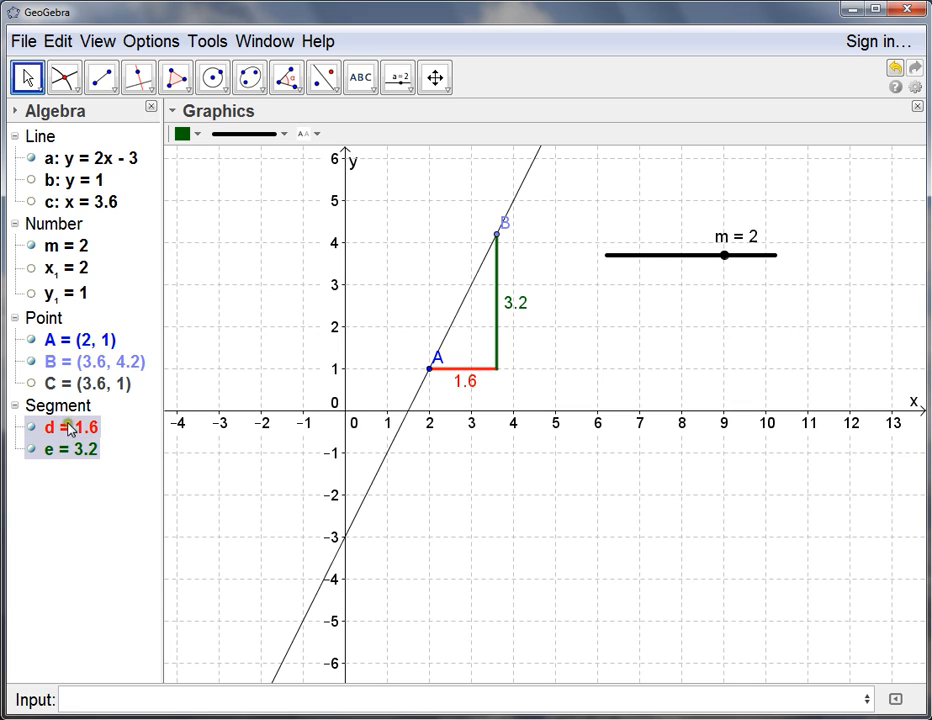
Step: Rename the red horizontal segment d as diffx
{"action": "left_click", "coordinate": [72, 430]}
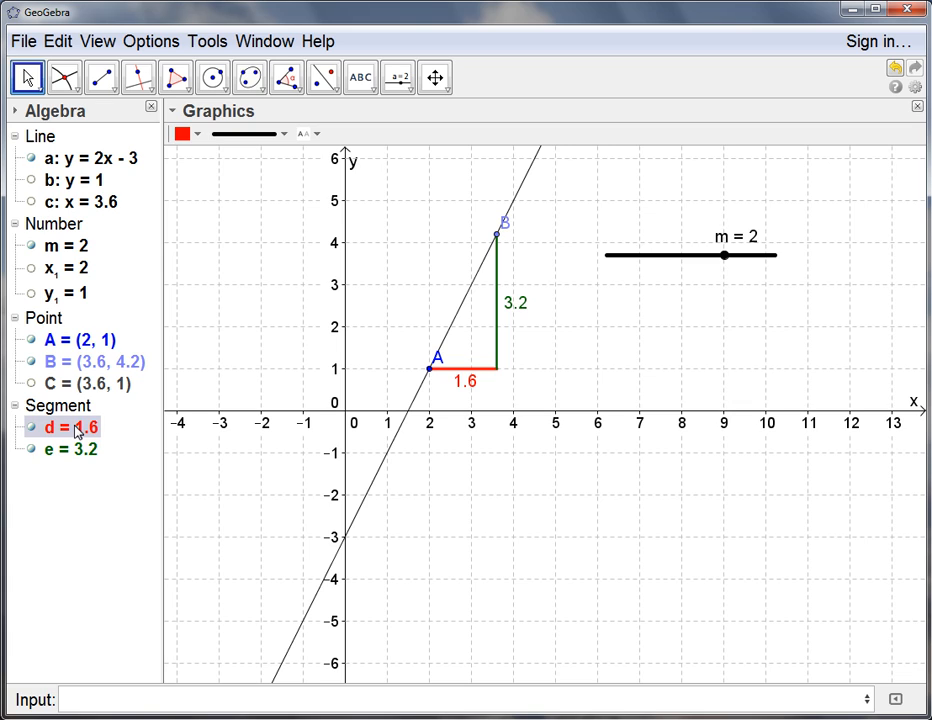
{"action": "type", "text": "diffx"}
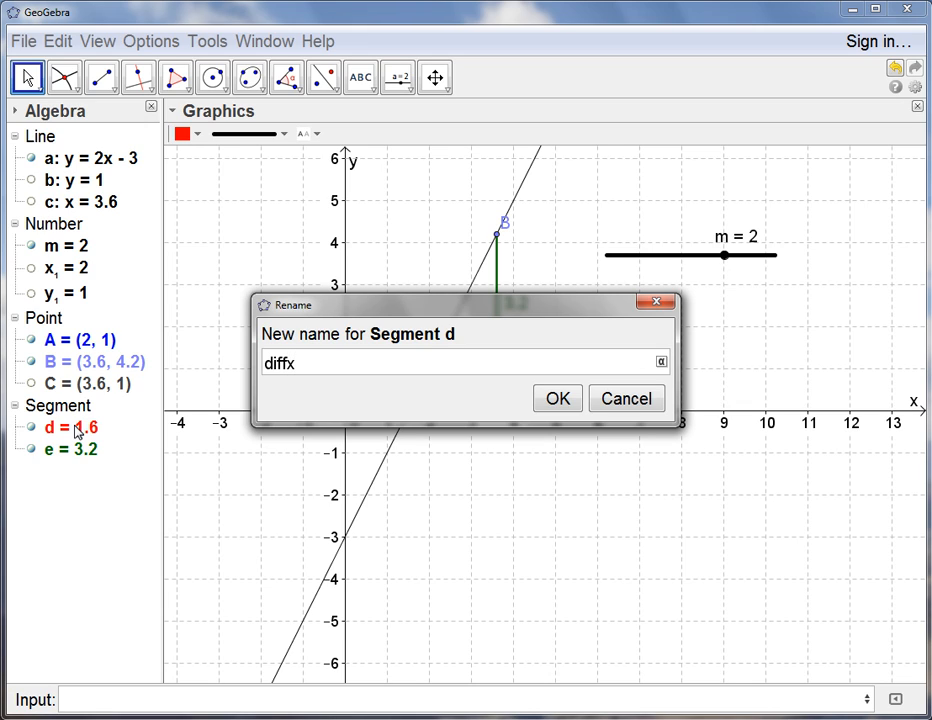
{"action": "key", "text": "Return"}
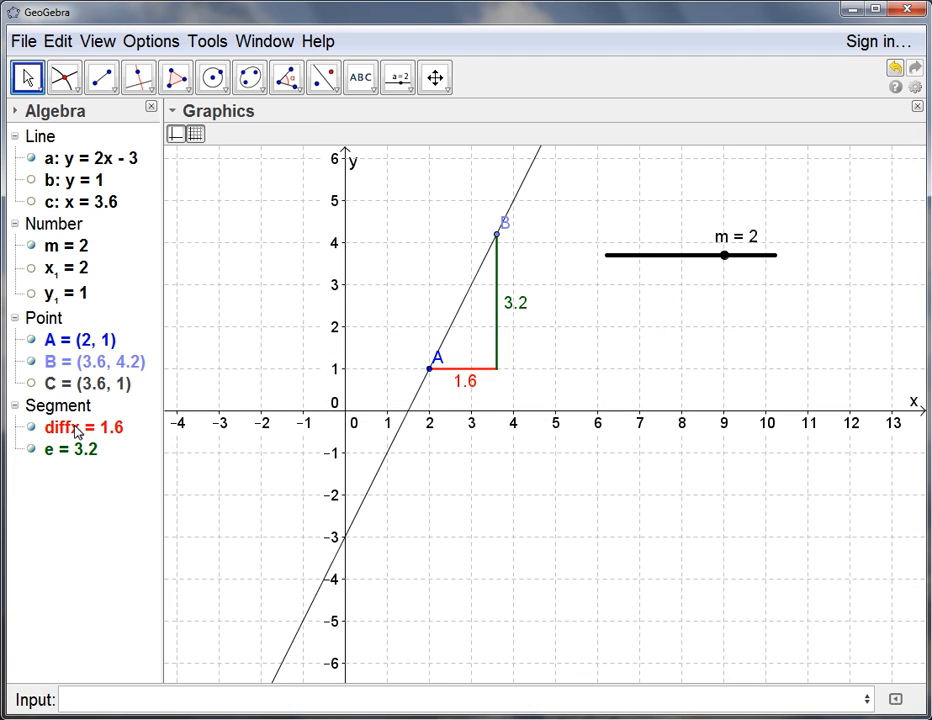
{"action": "left_click", "coordinate": [78, 432]}
Step: Rename the green vertical segment e as diffy
{"action": "left_click", "coordinate": [64, 451]}
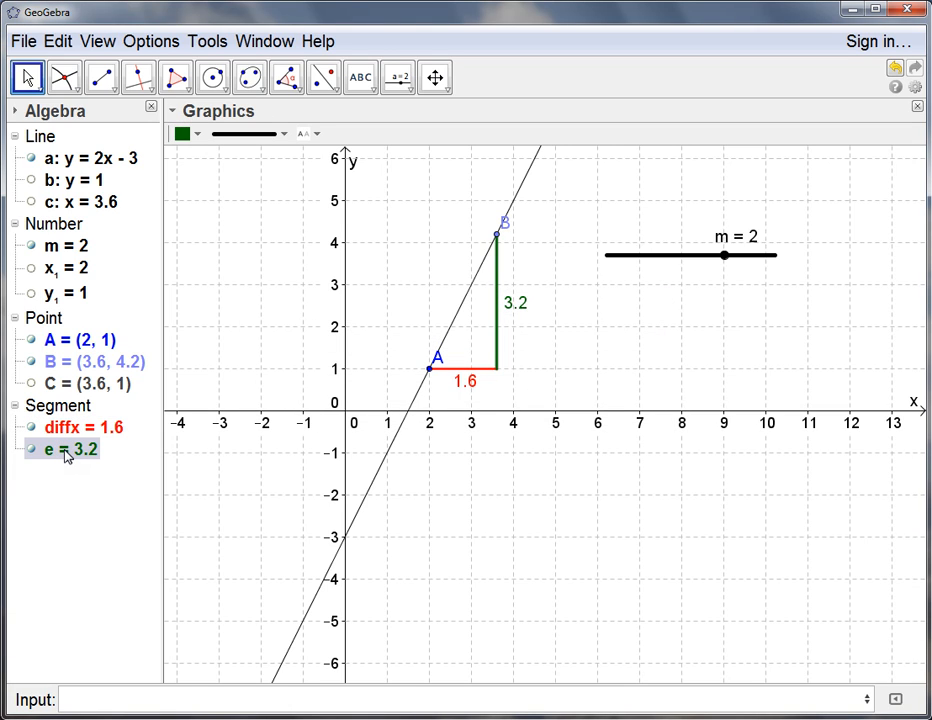
{"action": "type", "text": "diffy"}
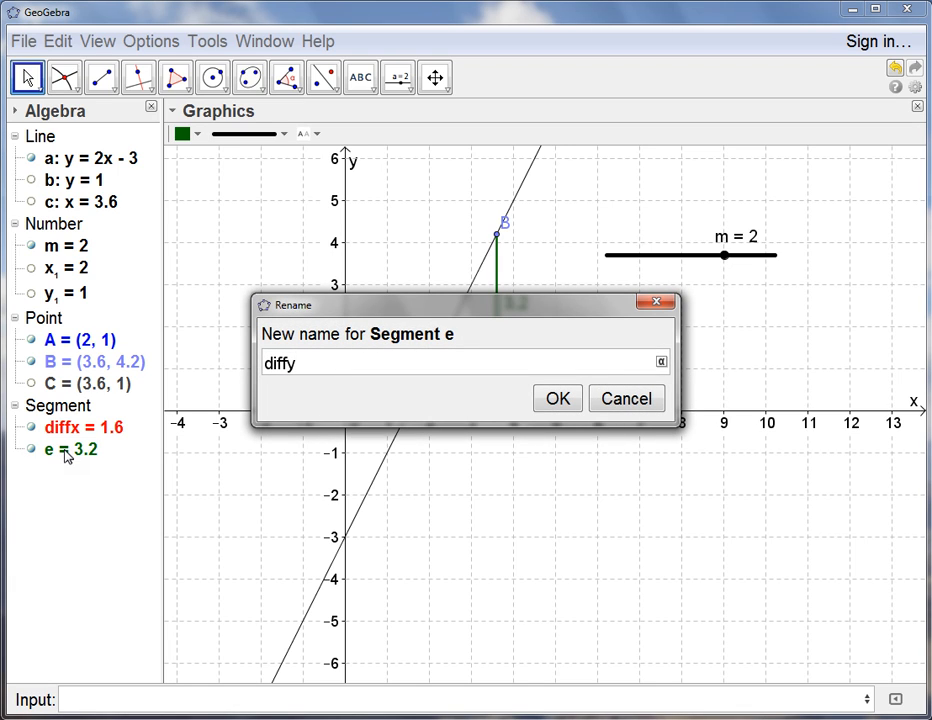
{"action": "key", "text": "Return"}
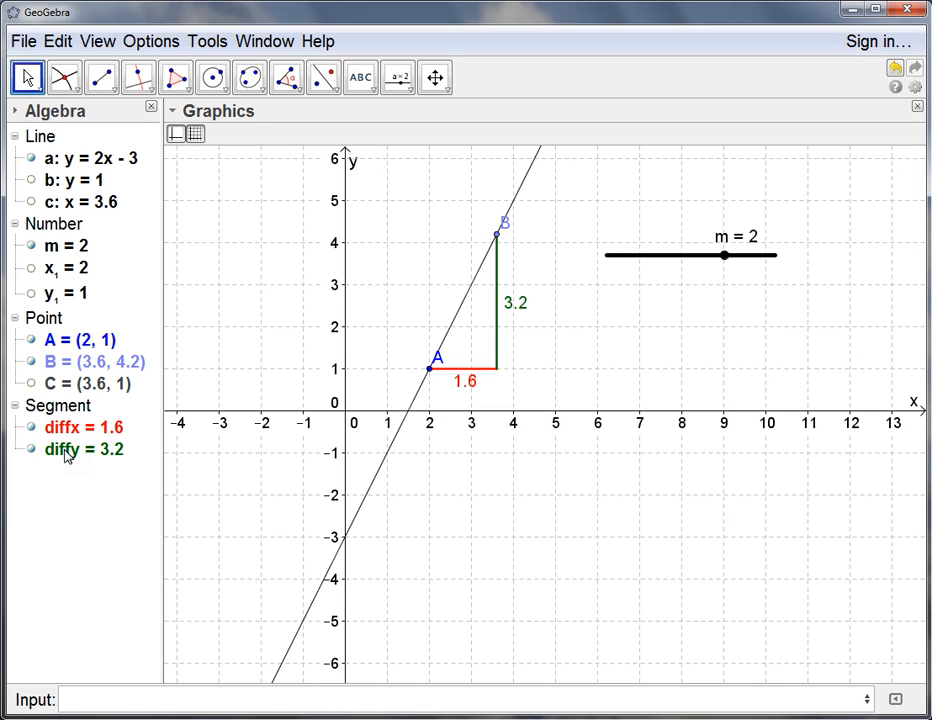
{"action": "left_click", "coordinate": [66, 454]}
{"action": "left_click", "coordinate": [565, 298]}
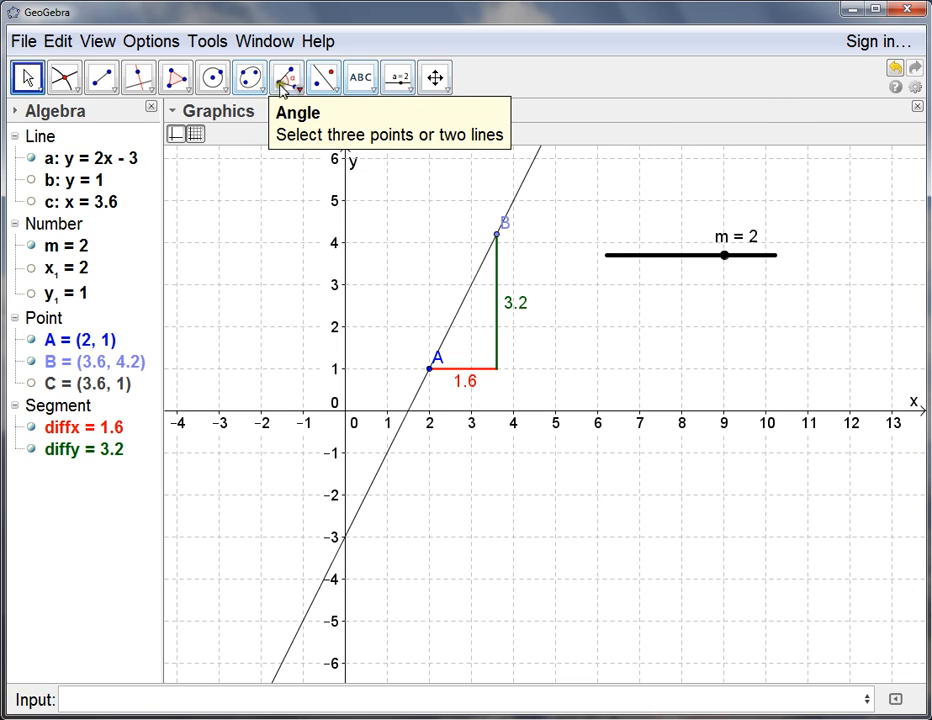
Step: Start a dynamic text below the slider with the linked object diffy, an equals sign and the linked object m
{"action": "left_click", "coordinate": [360, 78]}
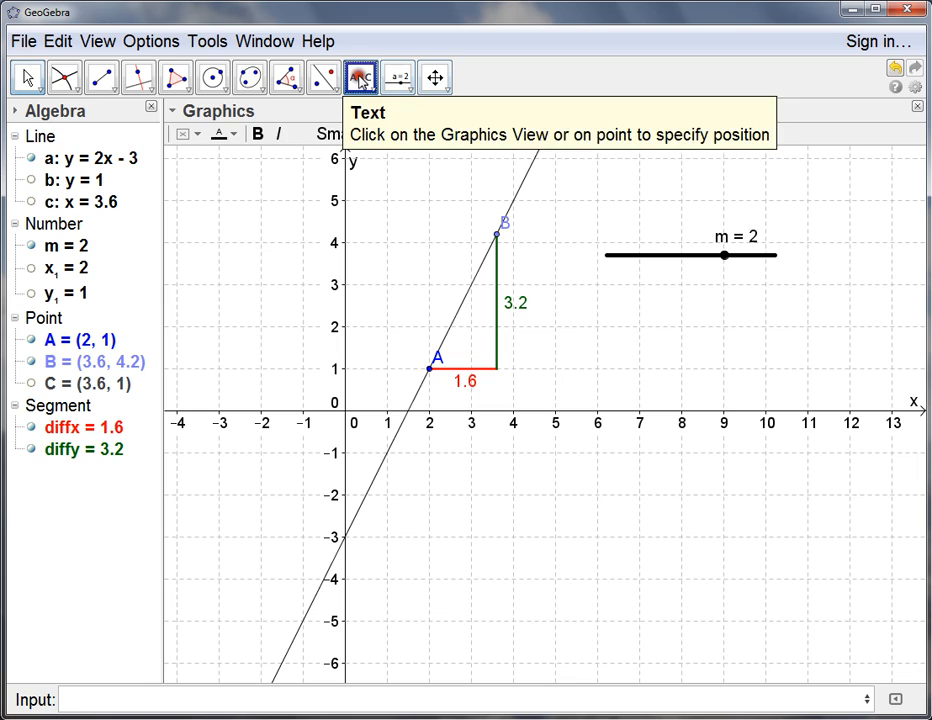
{"action": "left_click", "coordinate": [620, 335]}
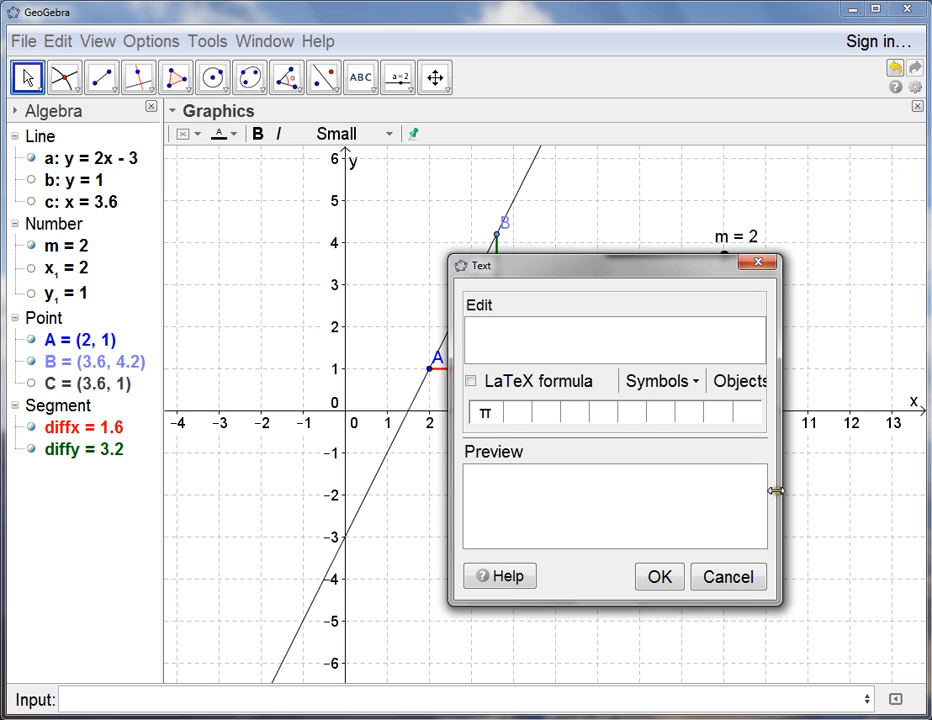
{"action": "left_click_drag", "start_coordinate": [778, 491], "coordinate": [818, 493]}
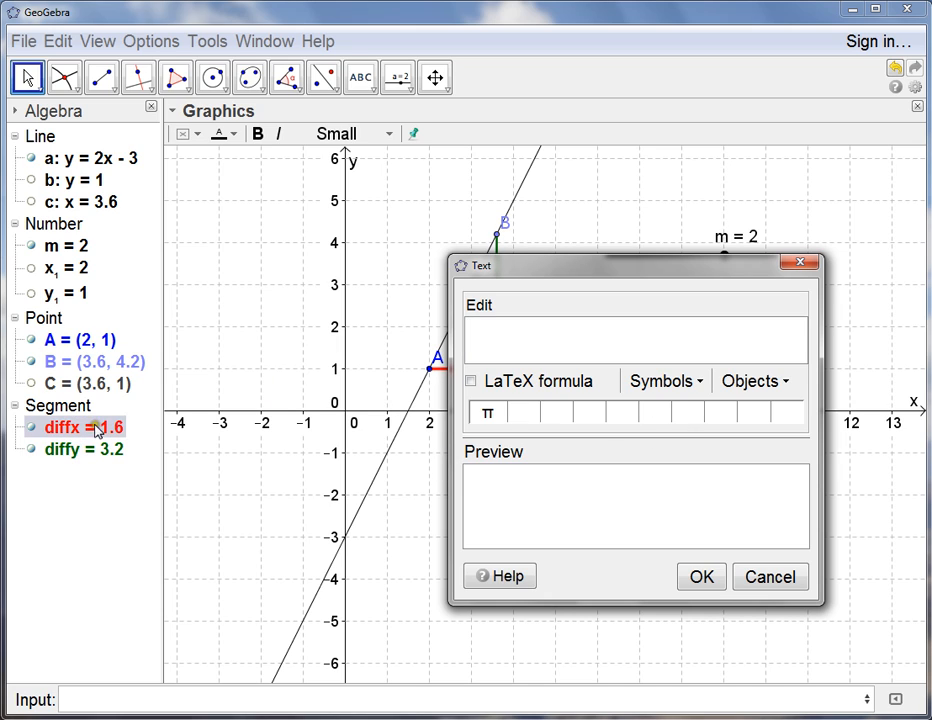
{"action": "left_click", "coordinate": [787, 383]}
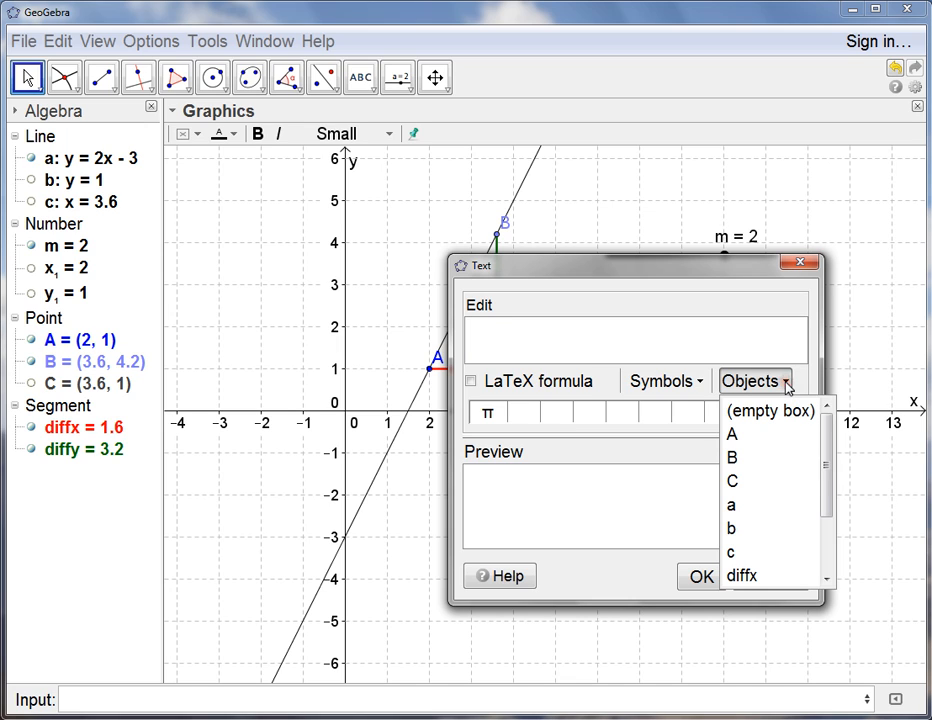
{"action": "left_click_drag", "start_coordinate": [828, 481], "coordinate": [820, 551]}
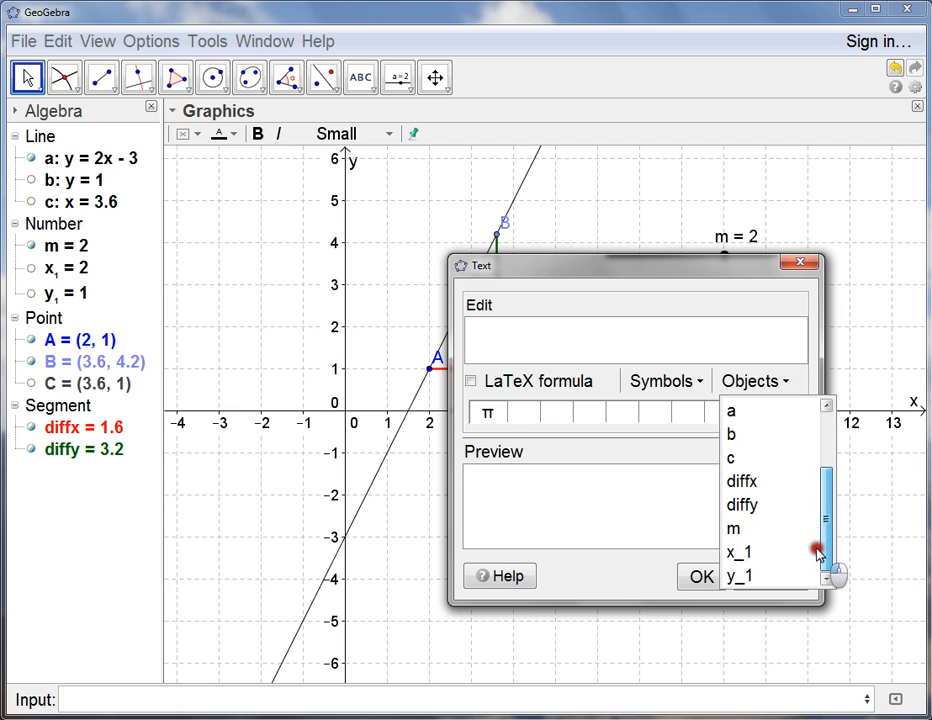
{"action": "left_click", "coordinate": [749, 510]}
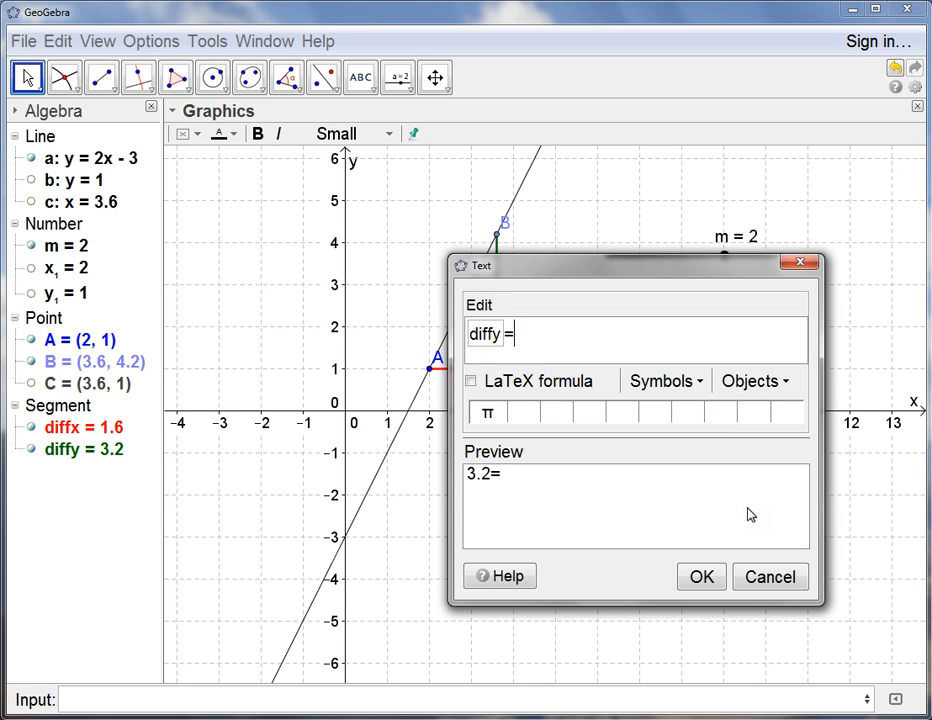
{"action": "left_click", "coordinate": [789, 382]}
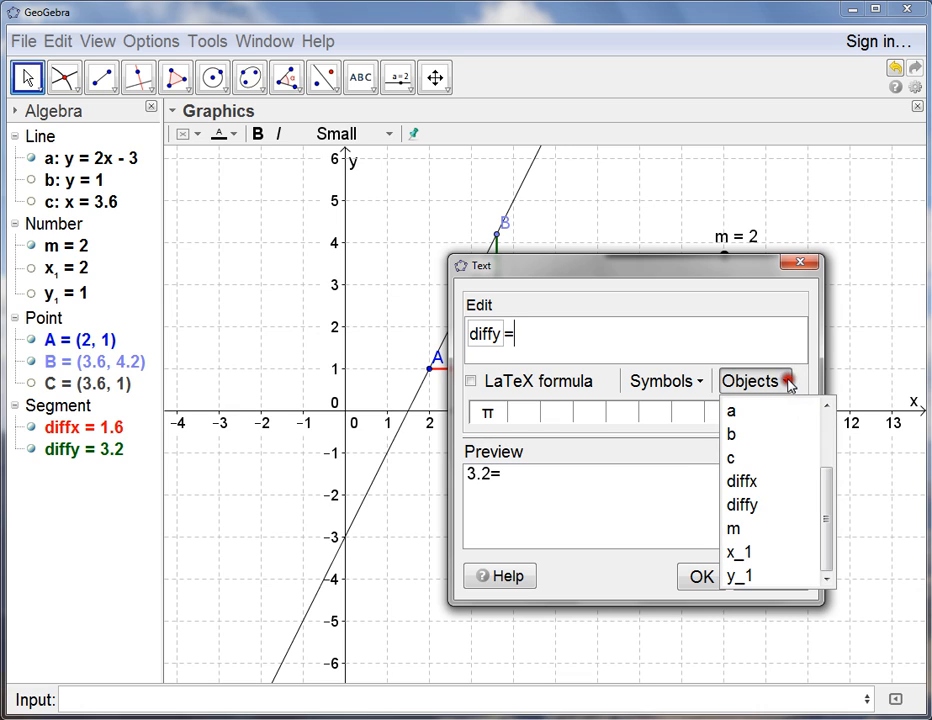
{"action": "left_click", "coordinate": [758, 530]}
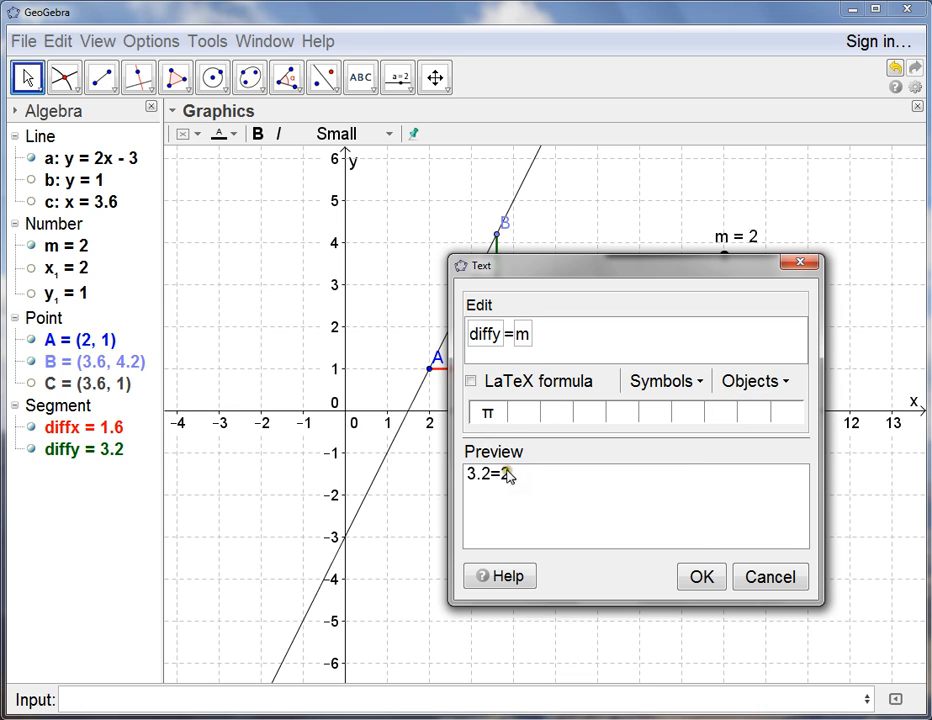
Step: Complete the text with a multiplication sign × and the linked object diffx, and place it in the graphics view
{"action": "left_click", "coordinate": [699, 381]}
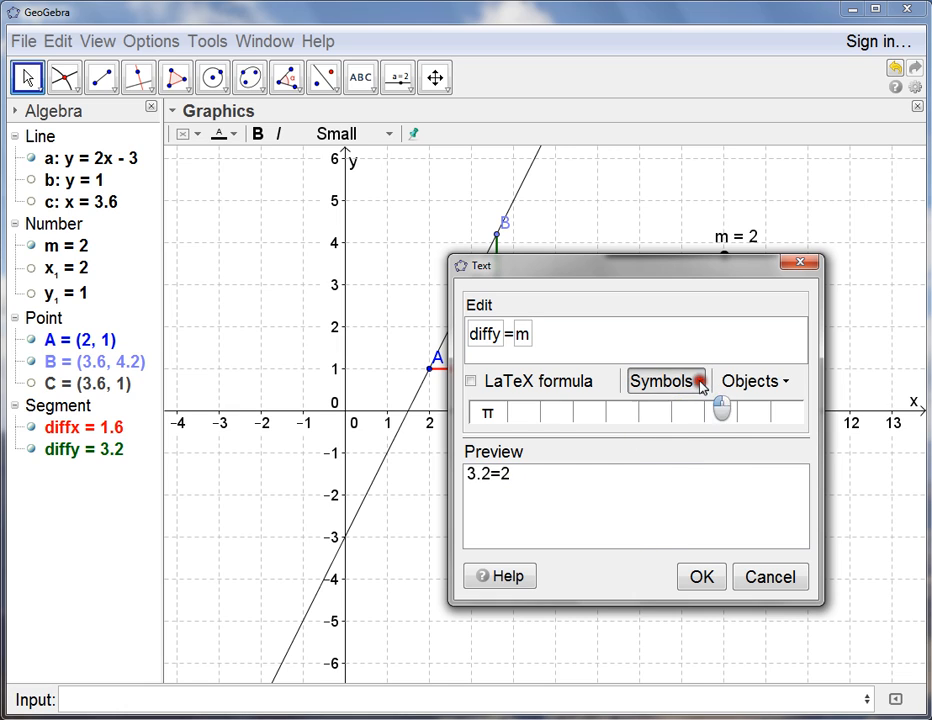
{"action": "mouse_move", "coordinate": [693, 430]}
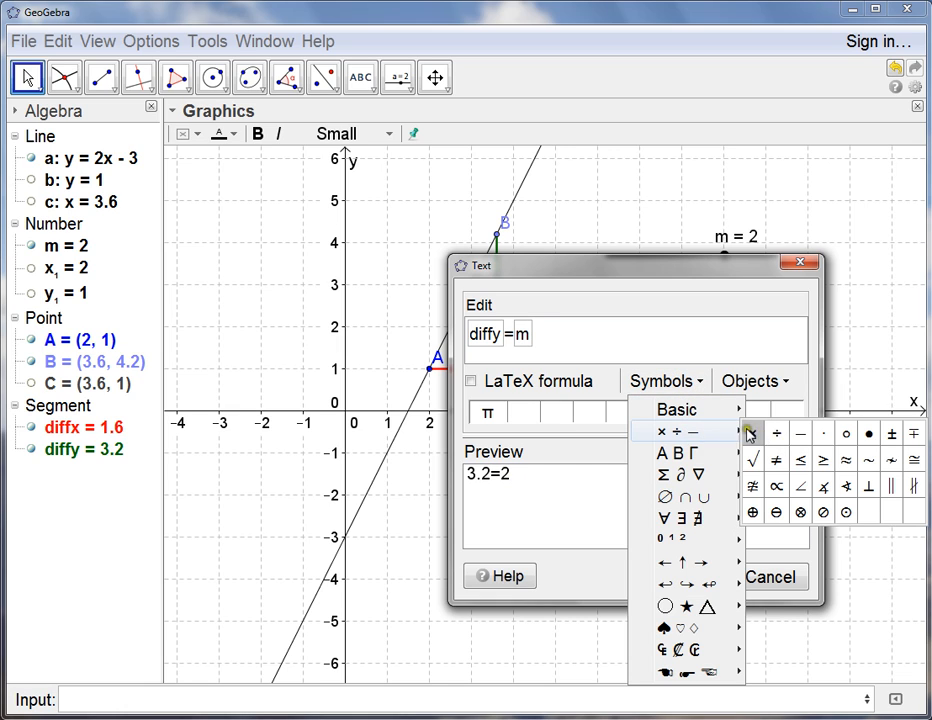
{"action": "left_click", "coordinate": [749, 434]}
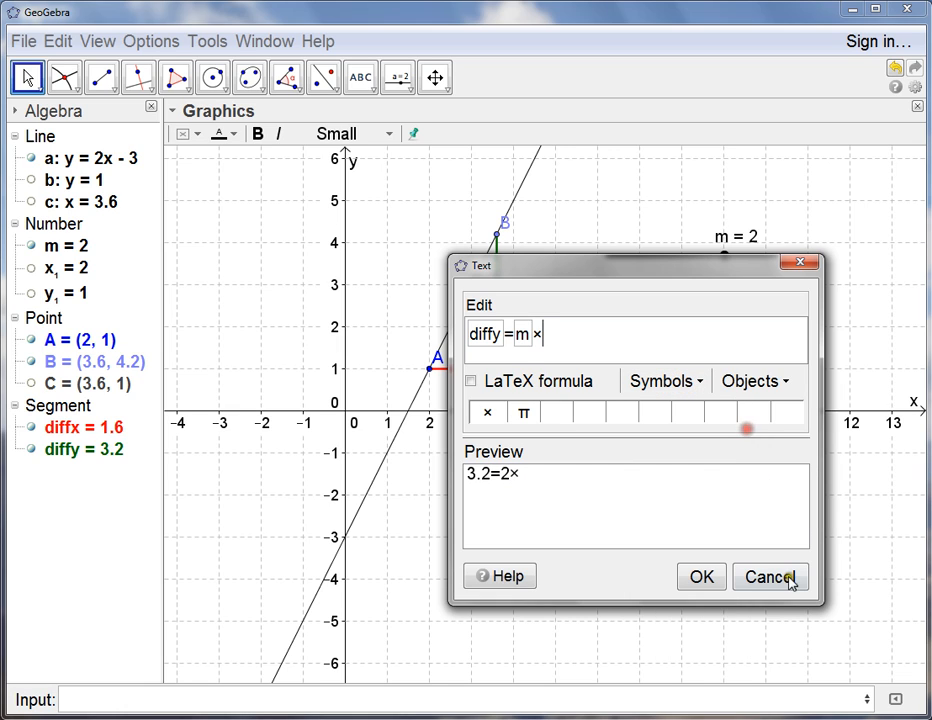
{"action": "left_click", "coordinate": [803, 381]}
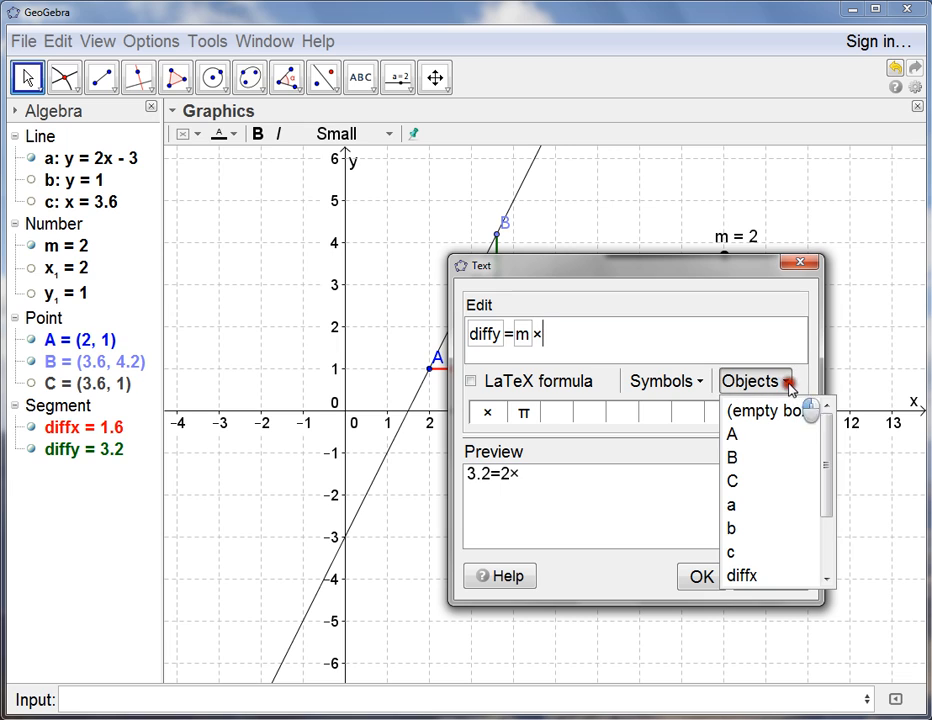
{"action": "left_click", "coordinate": [753, 577]}
{"action": "left_click", "coordinate": [700, 575]}
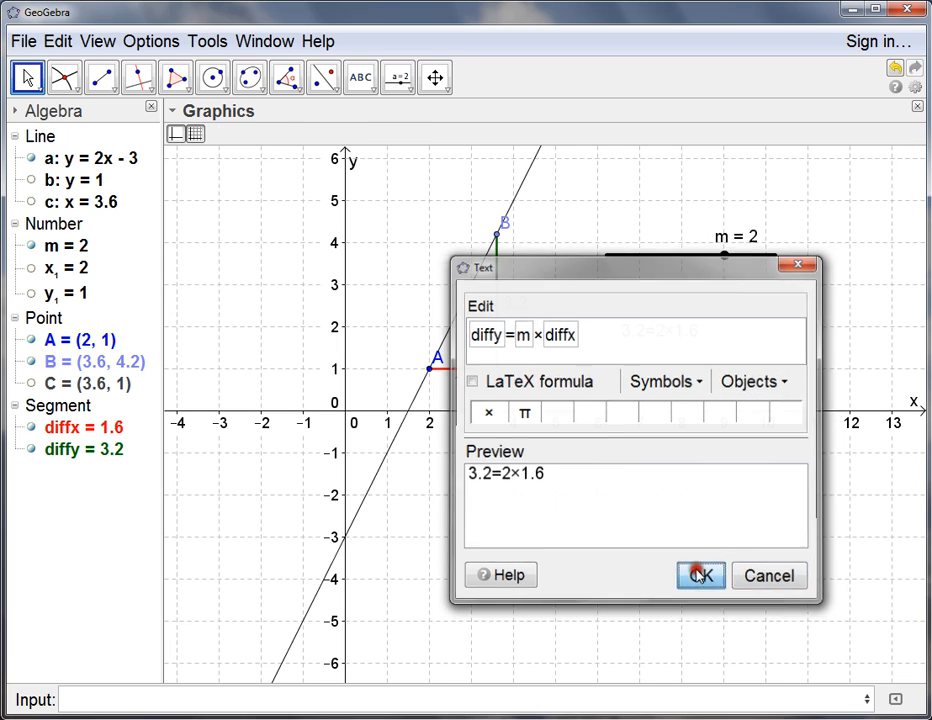
Step: Format the diffy=m×diffx text below the slider in Medium size and bold
{"action": "left_click", "coordinate": [655, 333]}
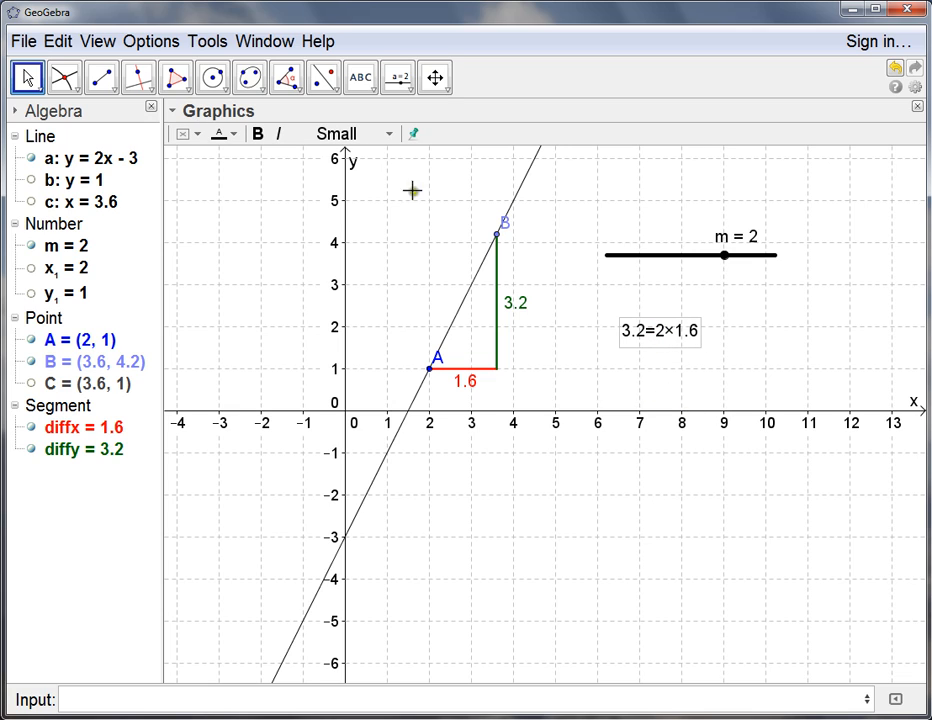
{"action": "left_click", "coordinate": [390, 134]}
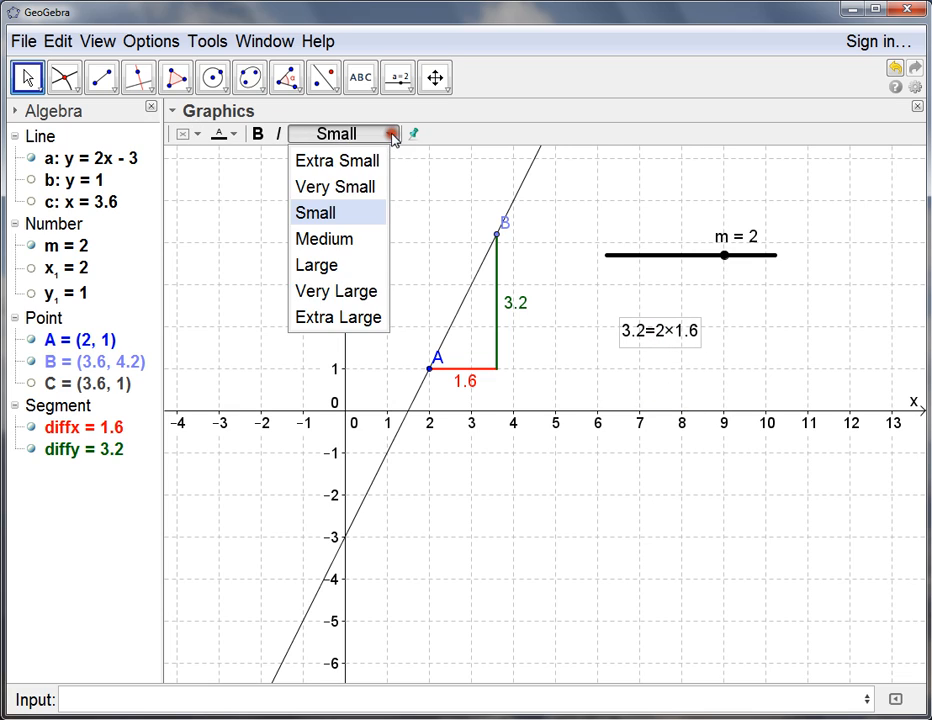
{"action": "left_click", "coordinate": [345, 239]}
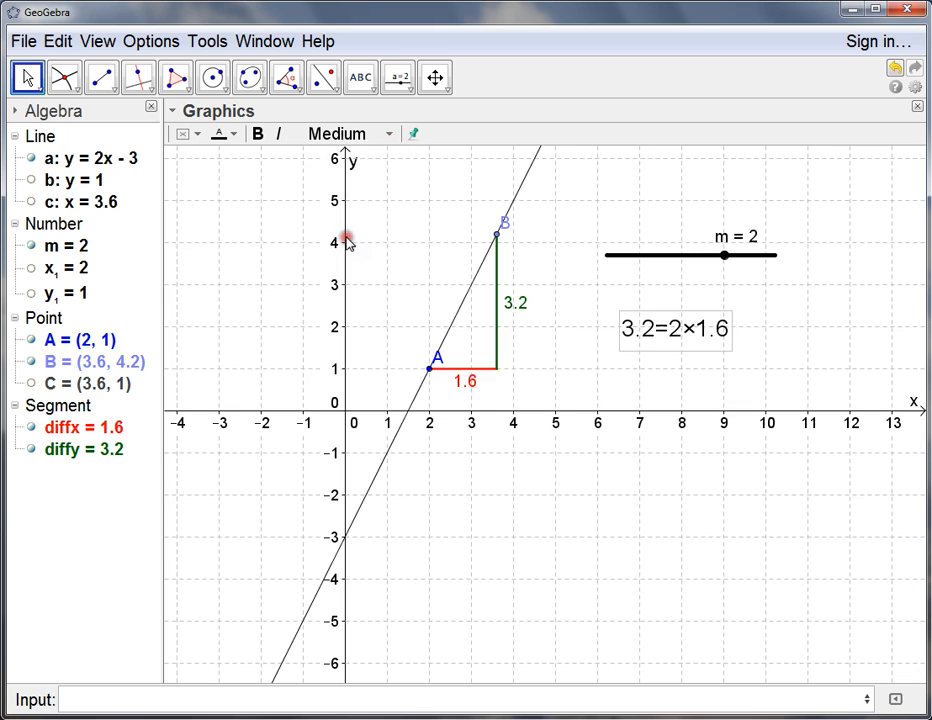
{"action": "left_click", "coordinate": [258, 133]}
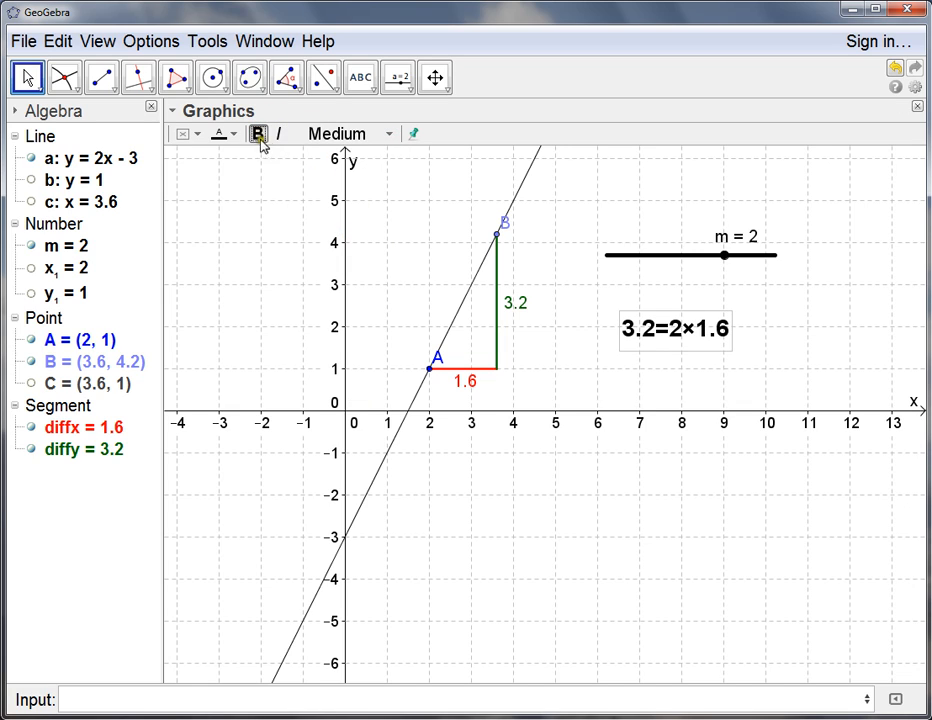
{"action": "left_click", "coordinate": [269, 273]}
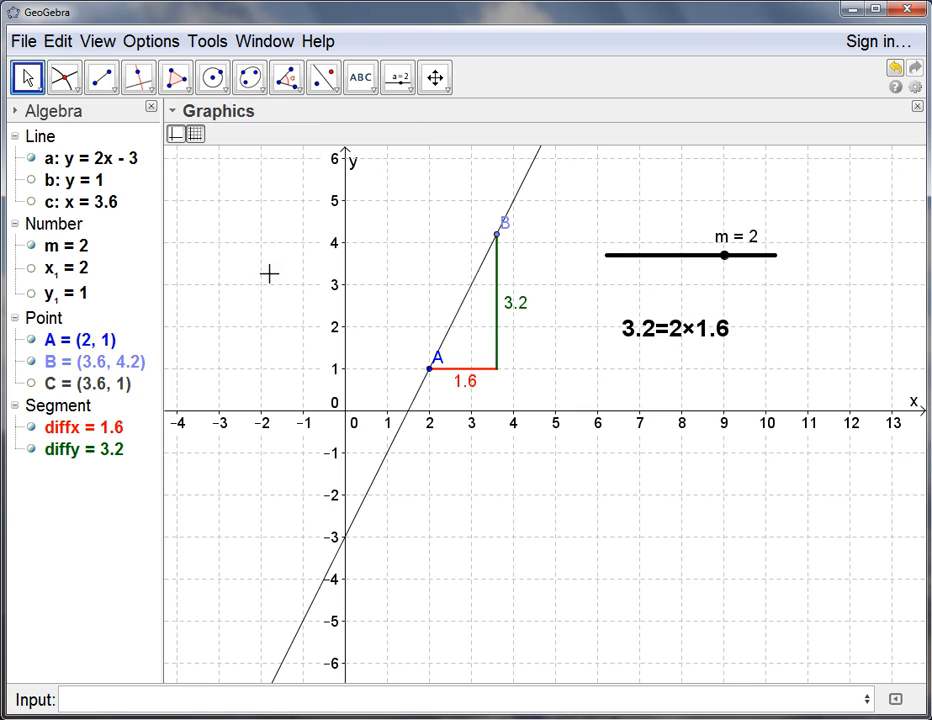
Step: Add a LaTeX formula text below the x-axis reading y-y_1=m(x-x_1), with y_1, m and x_1 inserted as linked objects
{"action": "left_click", "coordinate": [361, 77]}
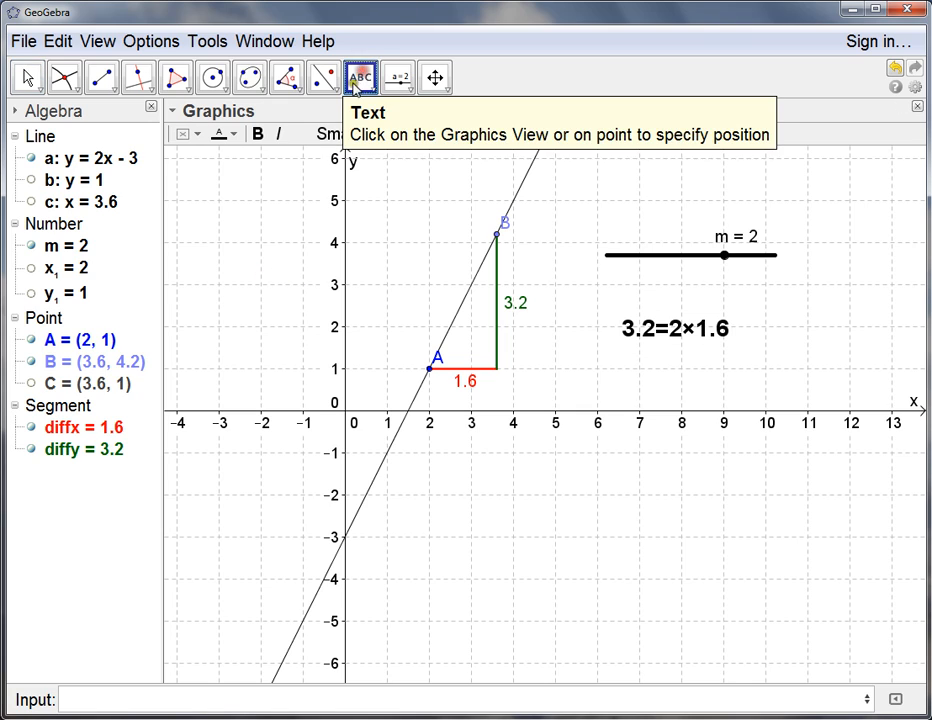
{"action": "left_click", "coordinate": [597, 468]}
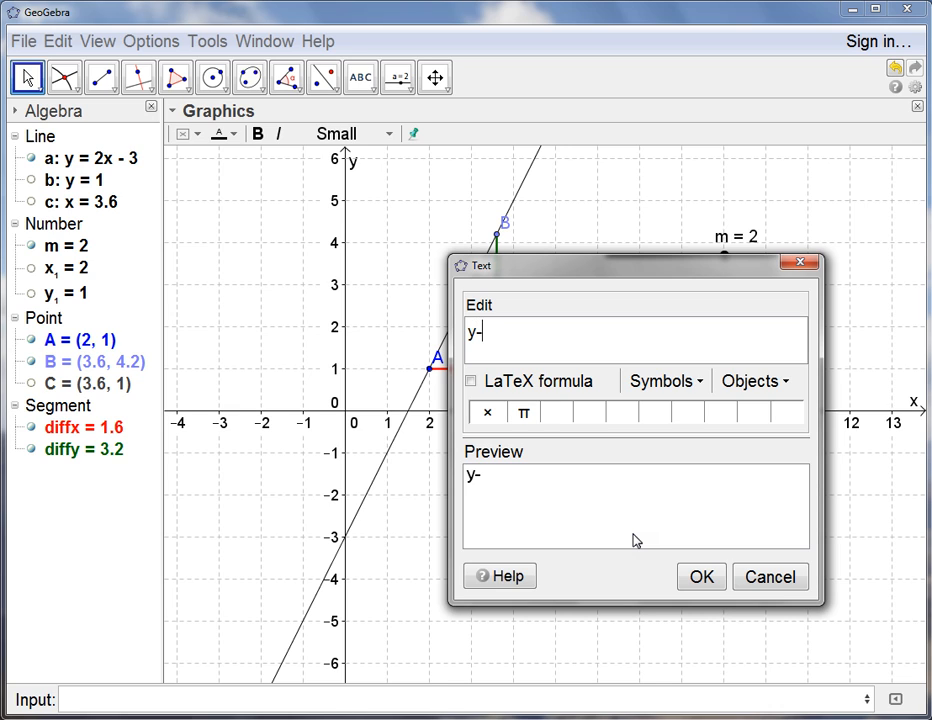
{"action": "left_click", "coordinate": [788, 382]}
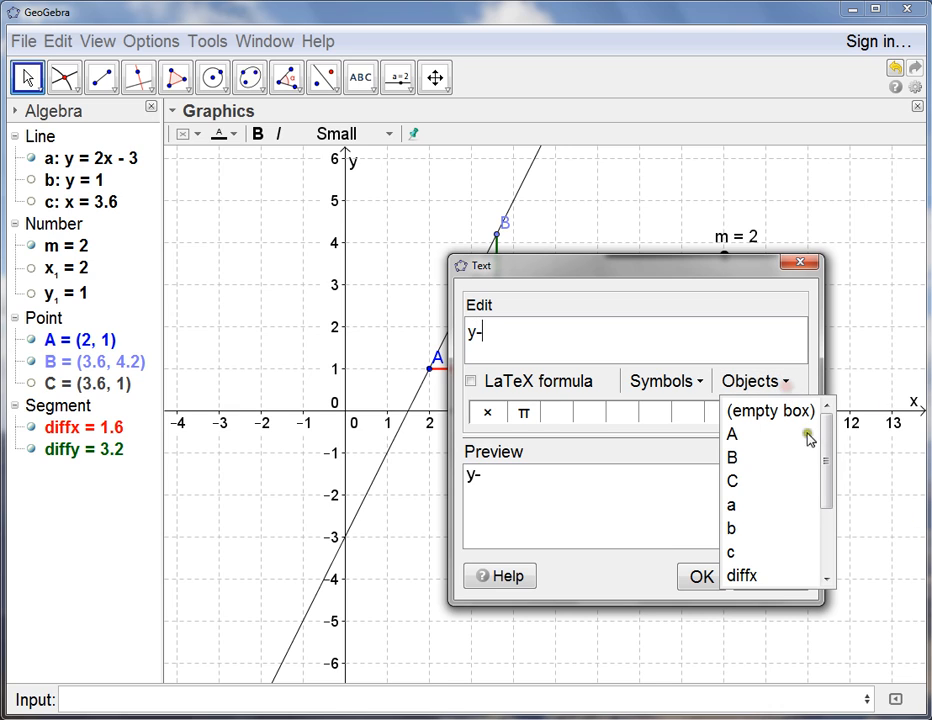
{"action": "left_click_drag", "start_coordinate": [826, 432], "coordinate": [770, 565]}
{"action": "left_click", "coordinate": [765, 575]}
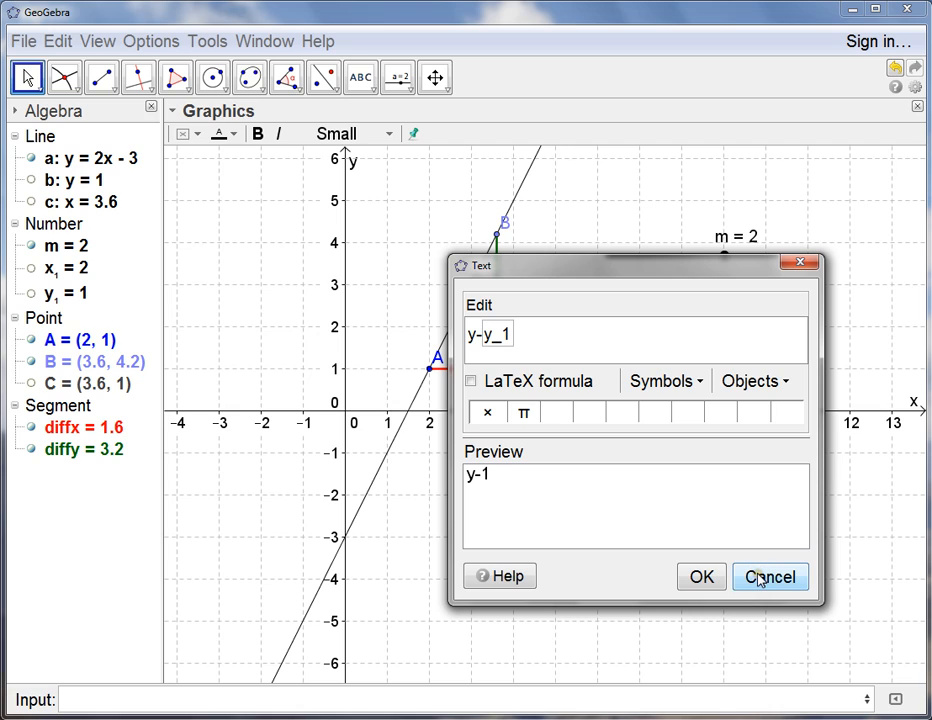
{"action": "type", "text": "="}
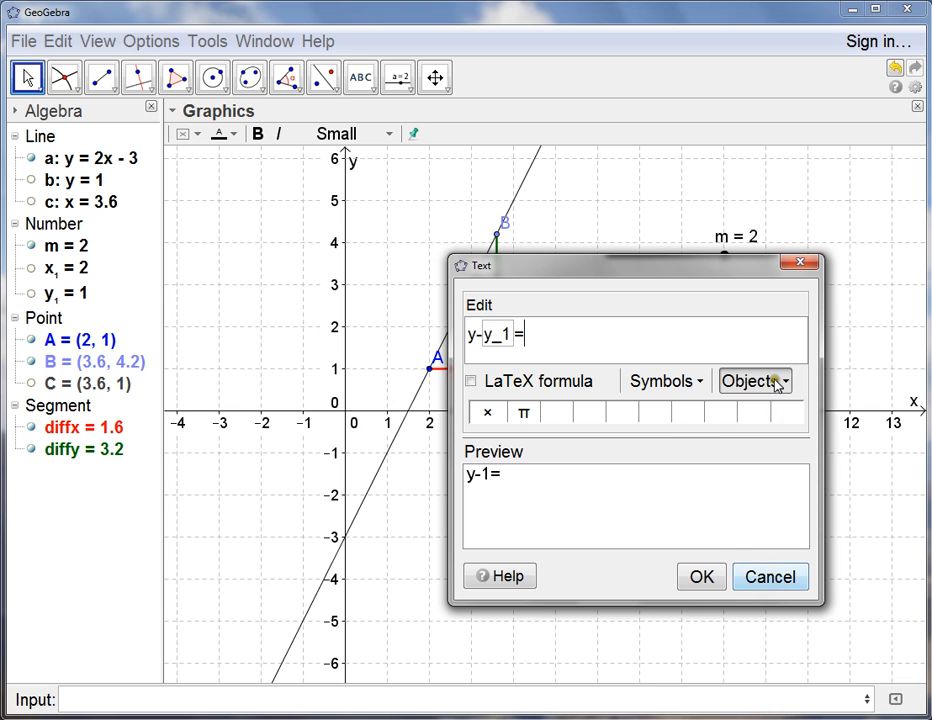
{"action": "left_click", "coordinate": [786, 381]}
{"action": "left_click", "coordinate": [758, 506]}
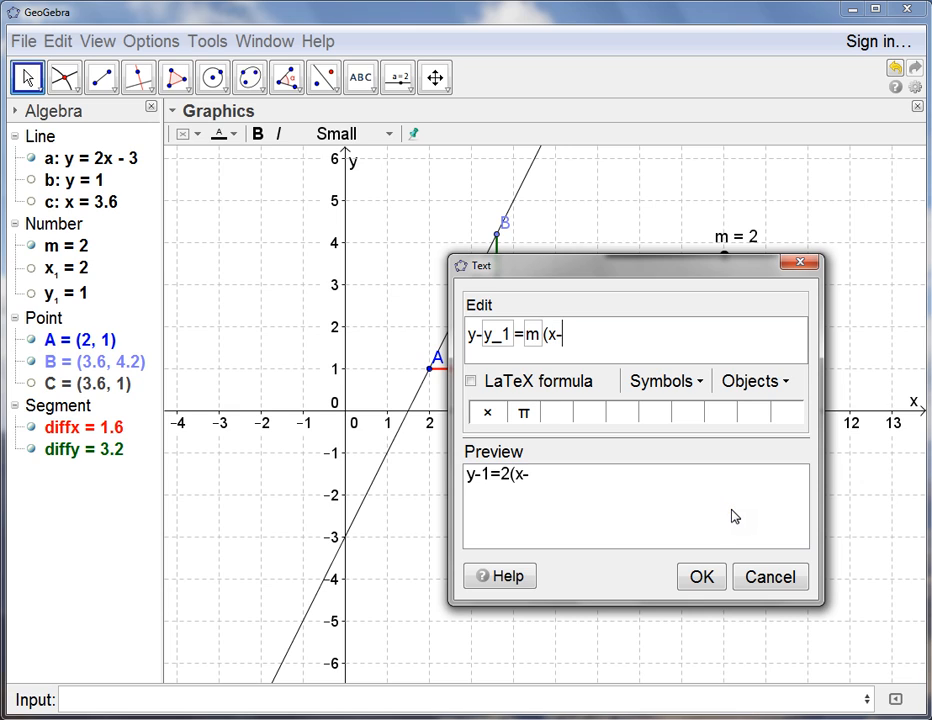
{"action": "left_click", "coordinate": [783, 384]}
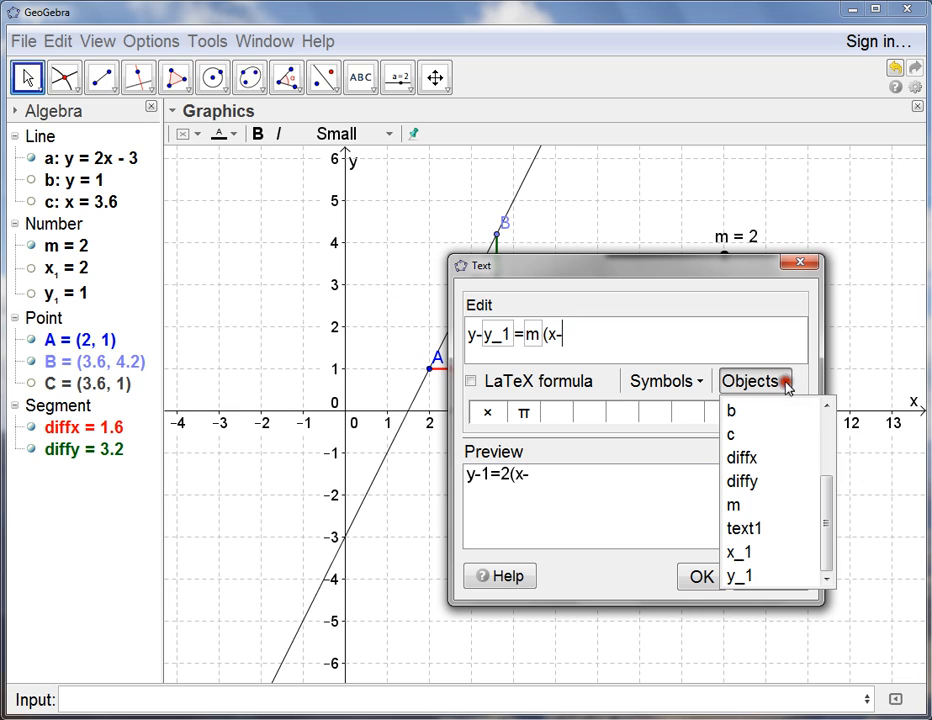
{"action": "left_click", "coordinate": [758, 552]}
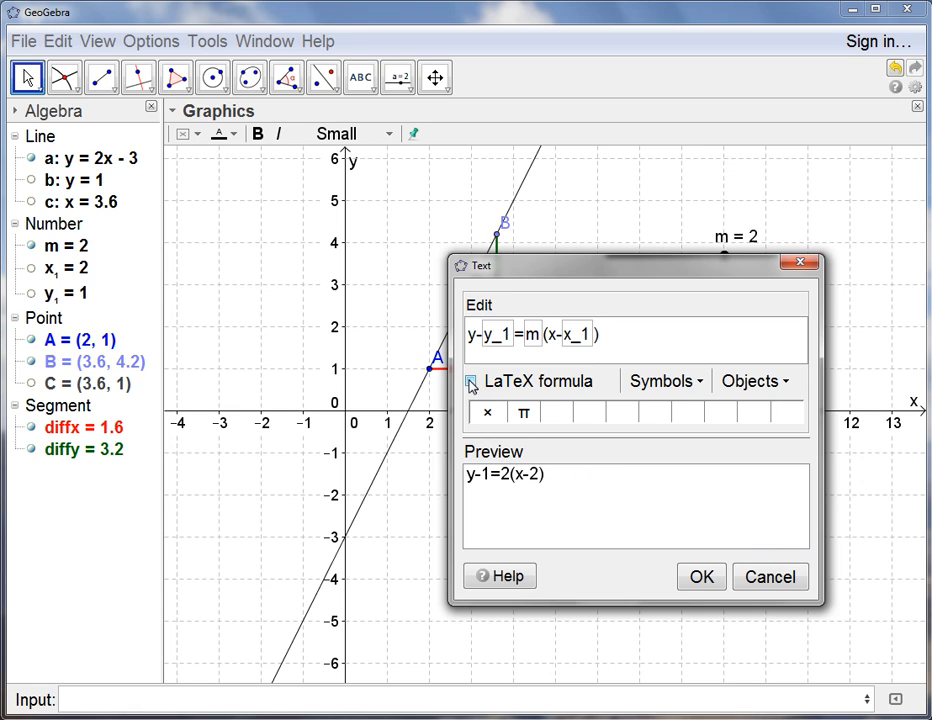
{"action": "left_click", "coordinate": [471, 383]}
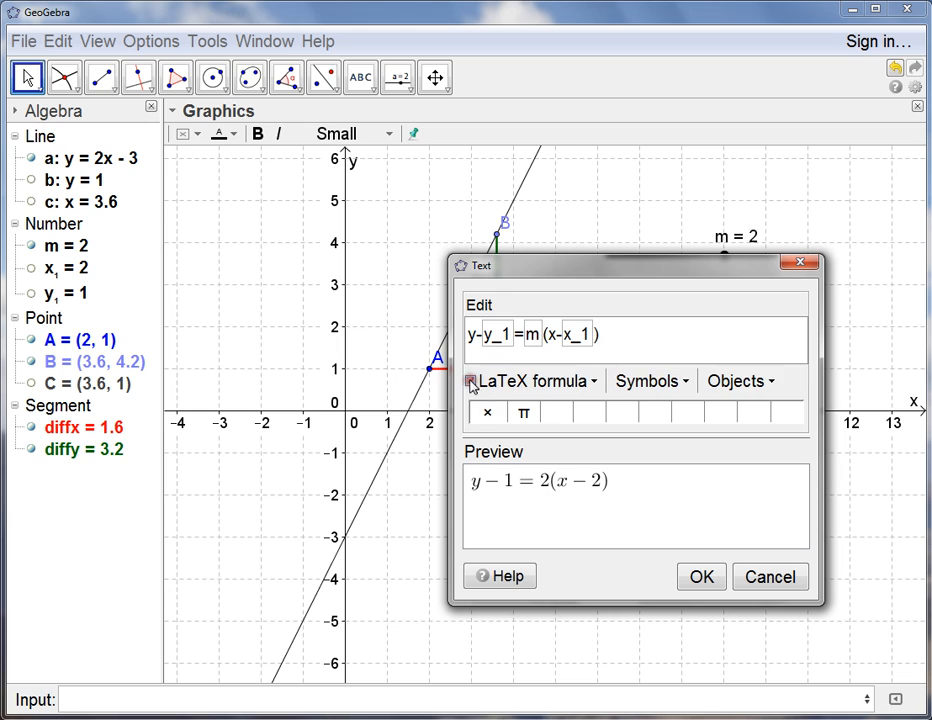
{"action": "left_click", "coordinate": [713, 582]}
Step: Set the font size of the point-slope equation text to Medium
{"action": "left_click", "coordinate": [669, 485]}
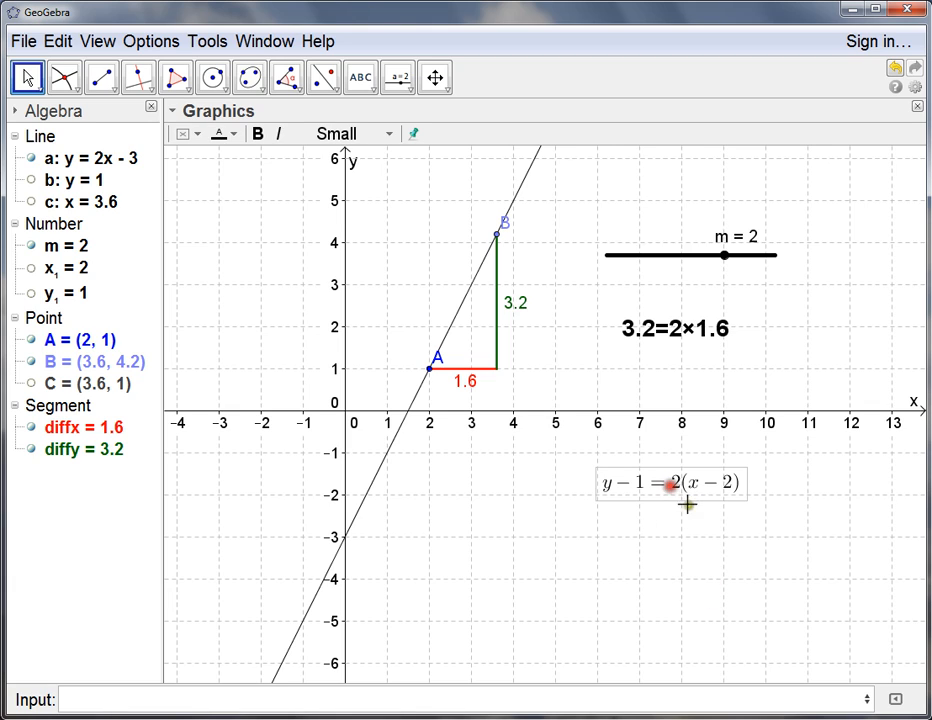
{"action": "left_click", "coordinate": [385, 135]}
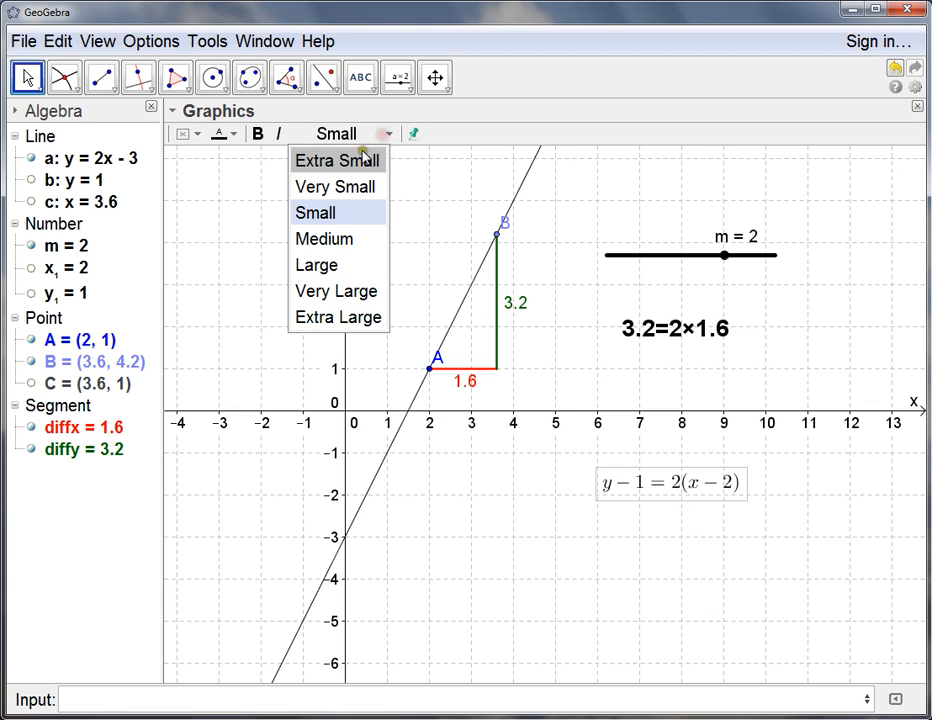
{"action": "left_click", "coordinate": [347, 246]}
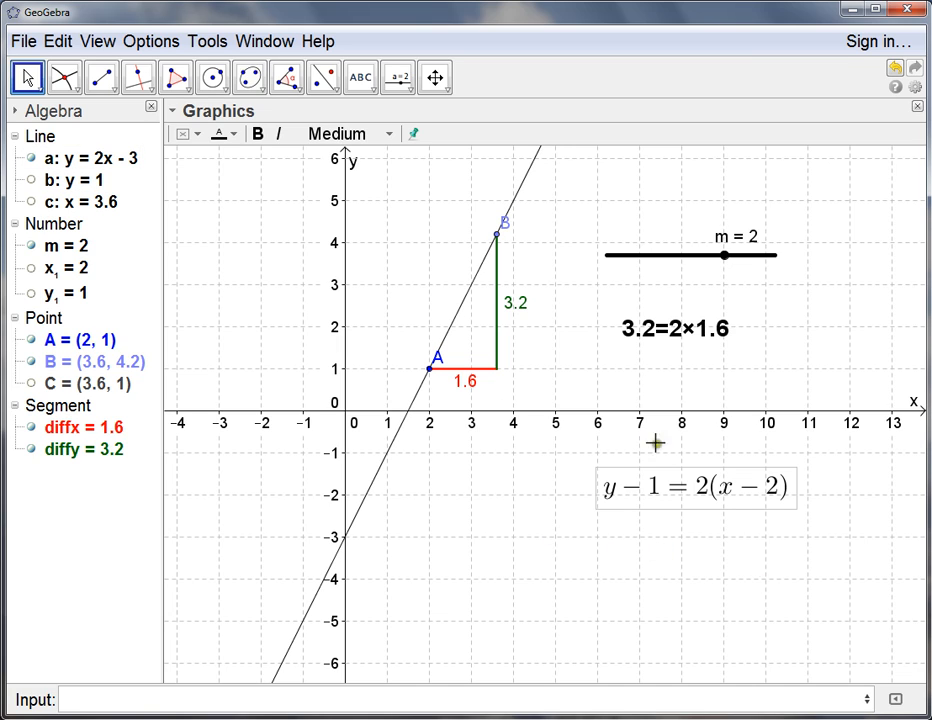
Step: Add a LaTeX formula text below the point-slope equation, containing only line a as a linked object
{"action": "left_click", "coordinate": [360, 78]}
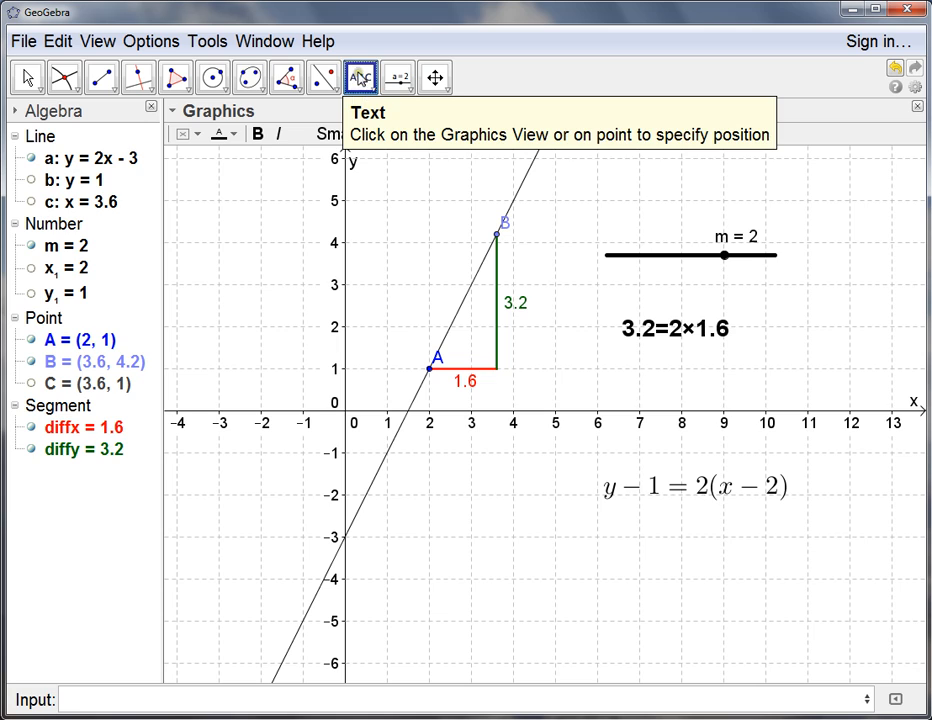
{"action": "left_click", "coordinate": [684, 547]}
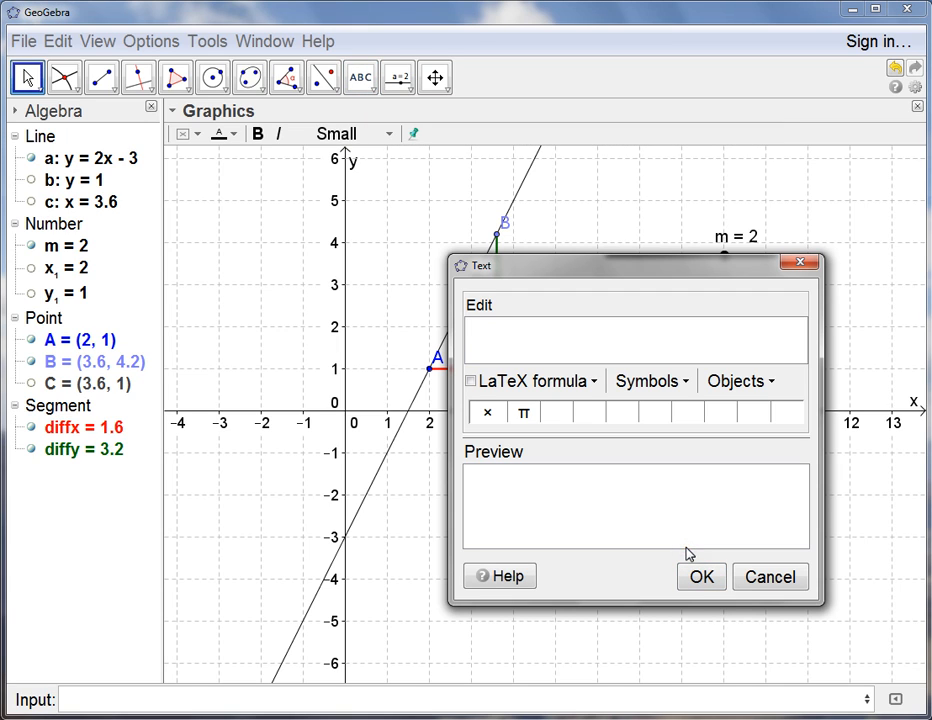
{"action": "left_click", "coordinate": [712, 382]}
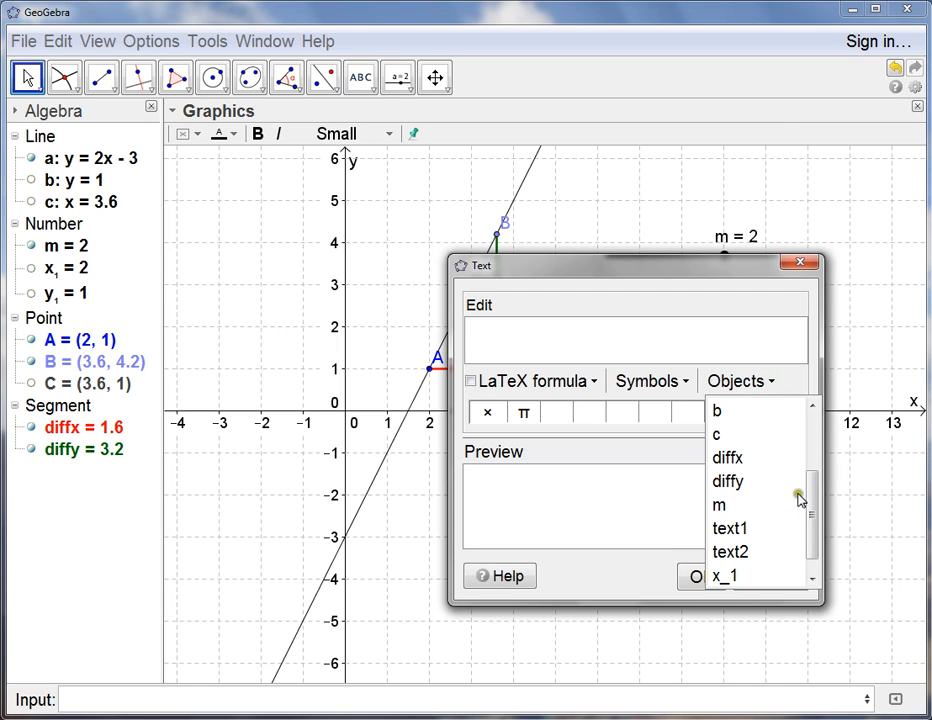
{"action": "scroll", "coordinate": [799, 500], "scroll_direction": "up", "scroll_amount": 2}
{"action": "left_click", "coordinate": [730, 508]}
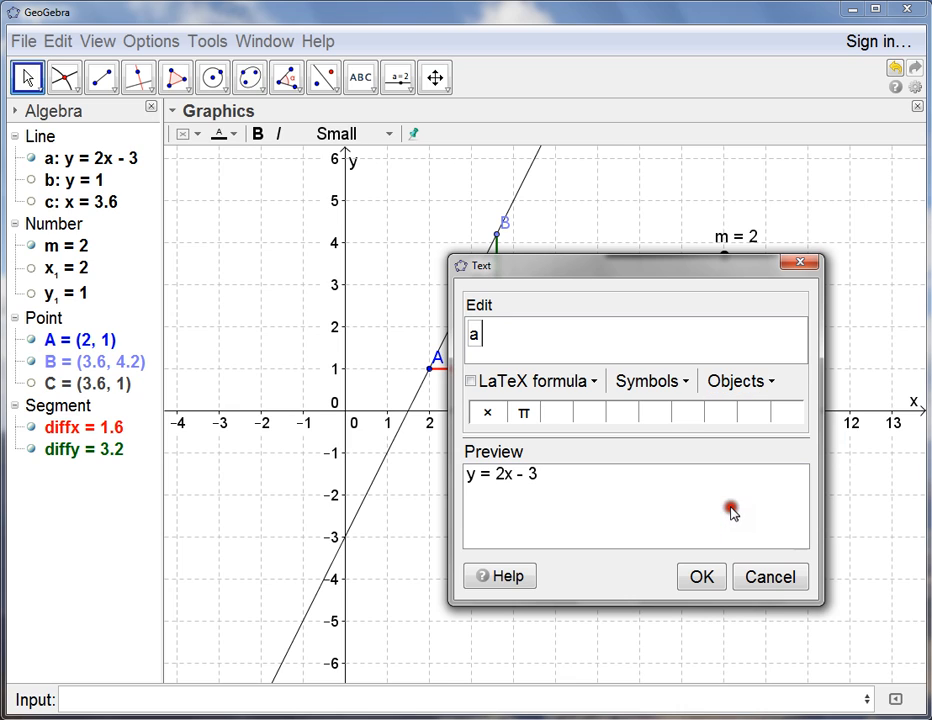
{"action": "left_click", "coordinate": [471, 381]}
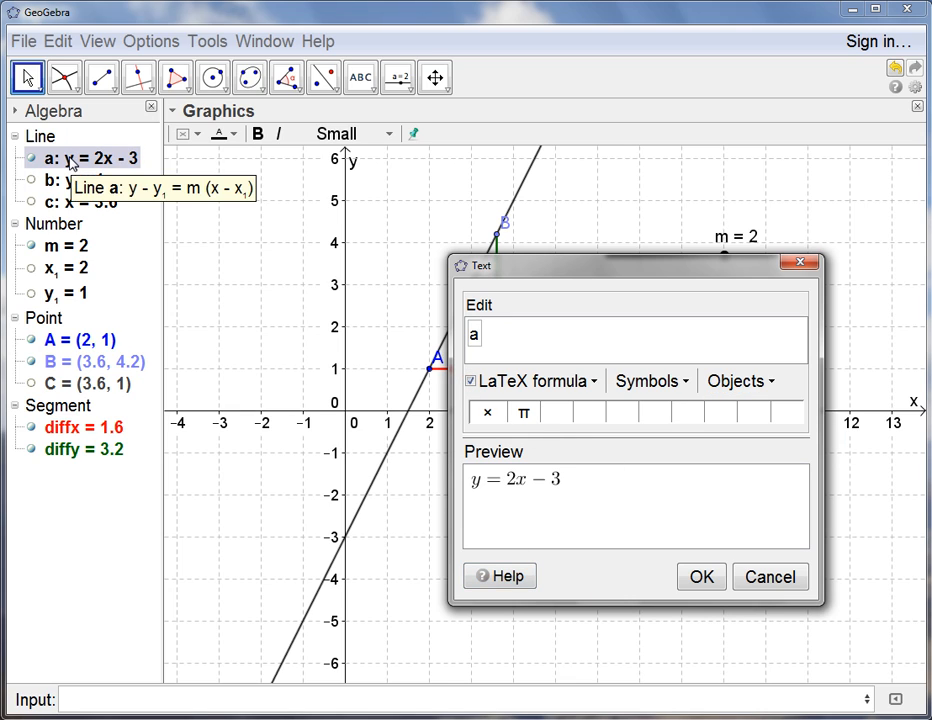
{"action": "left_click", "coordinate": [714, 582]}
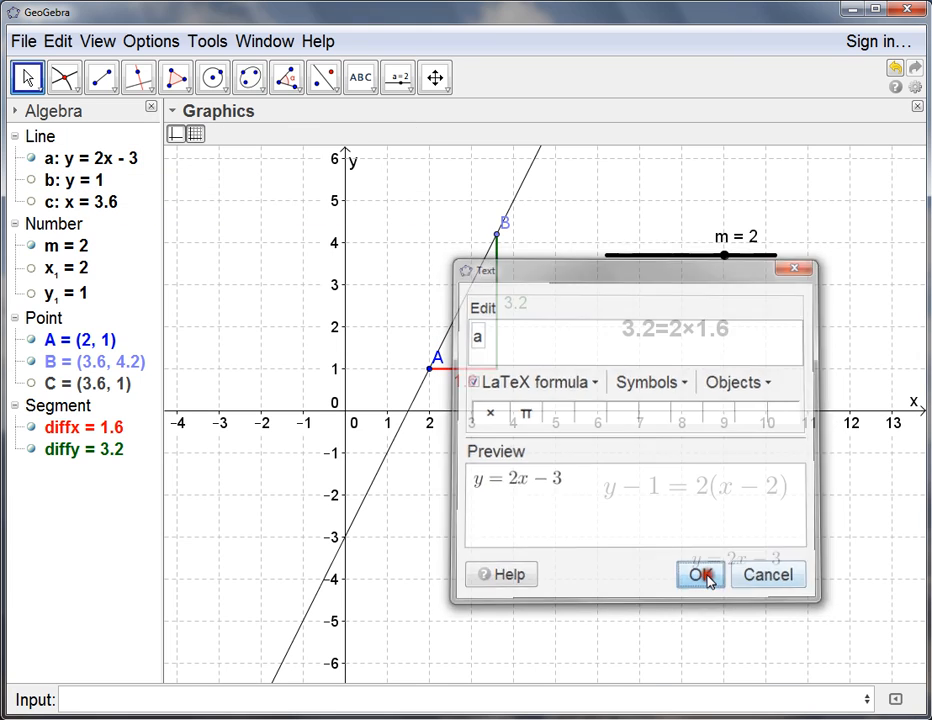
Step: Move the new line equation text directly beneath the point-slope equation and set its font size to Medium
{"action": "left_click_drag", "start_coordinate": [722, 572], "coordinate": [680, 533]}
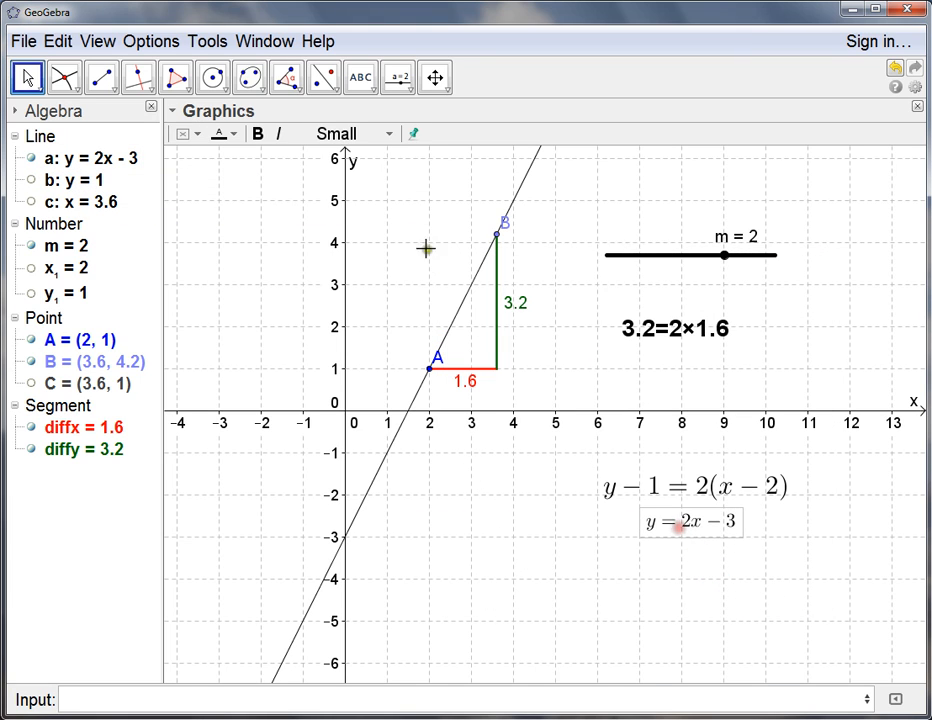
{"action": "left_click", "coordinate": [389, 134]}
{"action": "left_click", "coordinate": [336, 240]}
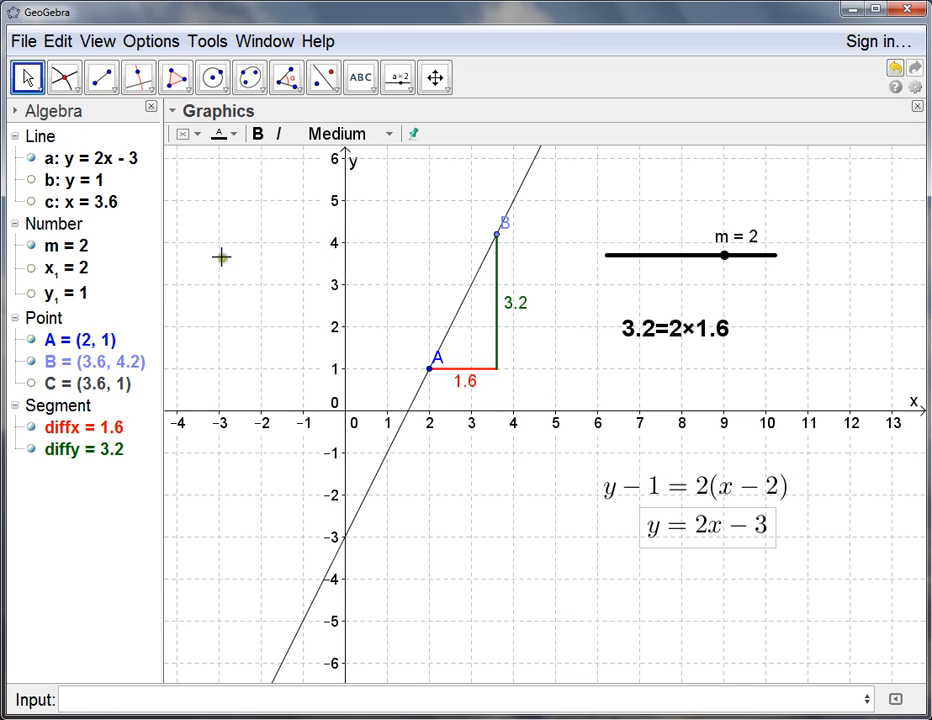
Step: Test the dynamic texts by moving point A to (1, 1), adjusting slider m and leaving it at 2, and moving B to (2.5, 4)
{"action": "mouse_move", "coordinate": [429, 370]}
{"action": "left_mouse_down"}
{"action": "mouse_move", "coordinate": [459, 379]}
{"action": "mouse_move", "coordinate": [473, 355]}
{"action": "mouse_move", "coordinate": [472, 334]}
{"action": "mouse_move", "coordinate": [425, 308]}
{"action": "mouse_move", "coordinate": [427, 292]}
{"action": "mouse_move", "coordinate": [393, 307]}
{"action": "mouse_move", "coordinate": [410, 399]}
{"action": "mouse_move", "coordinate": [398, 380]}
{"action": "mouse_move", "coordinate": [415, 376]}
{"action": "left_mouse_up"}
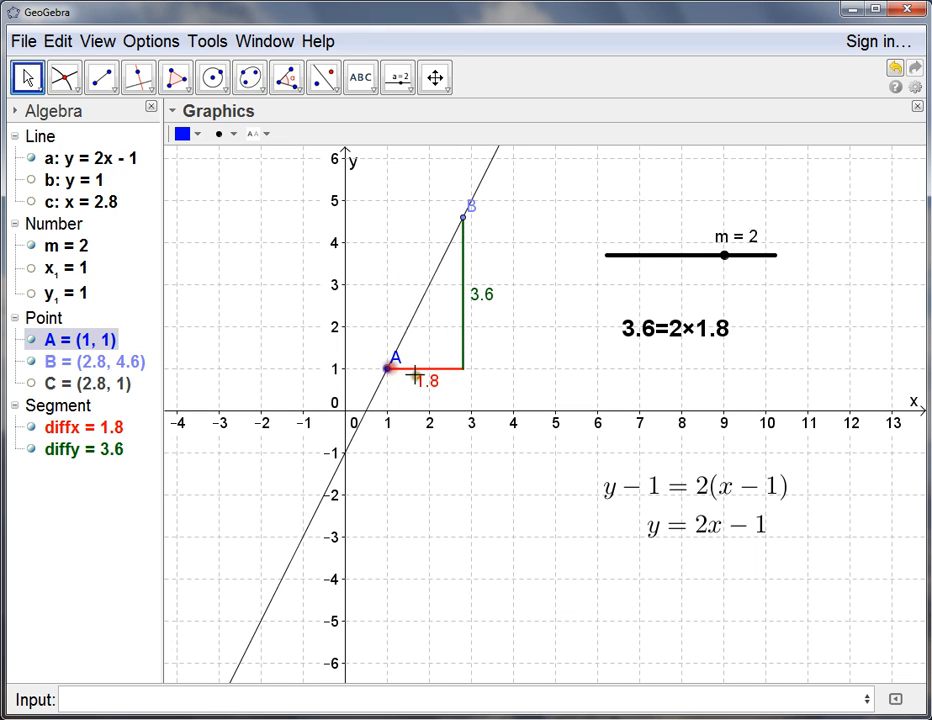
{"action": "mouse_move", "coordinate": [726, 258]}
{"action": "left_mouse_down"}
{"action": "mouse_move", "coordinate": [677, 262]}
{"action": "mouse_move", "coordinate": [723, 266]}
{"action": "left_mouse_up"}
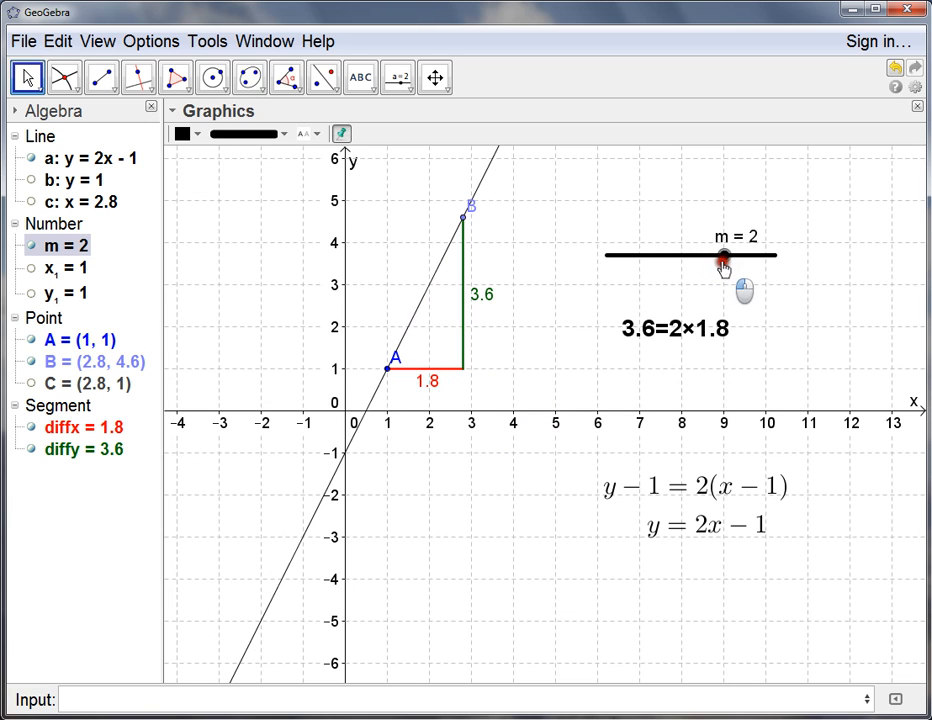
{"action": "left_click_drag", "start_coordinate": [463, 218], "coordinate": [455, 244]}
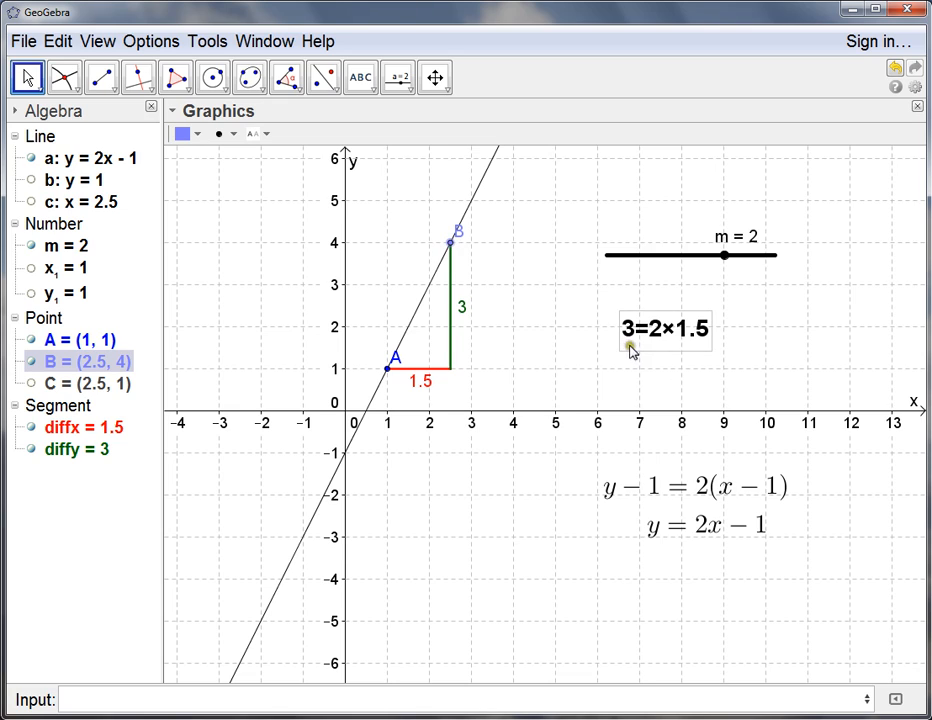